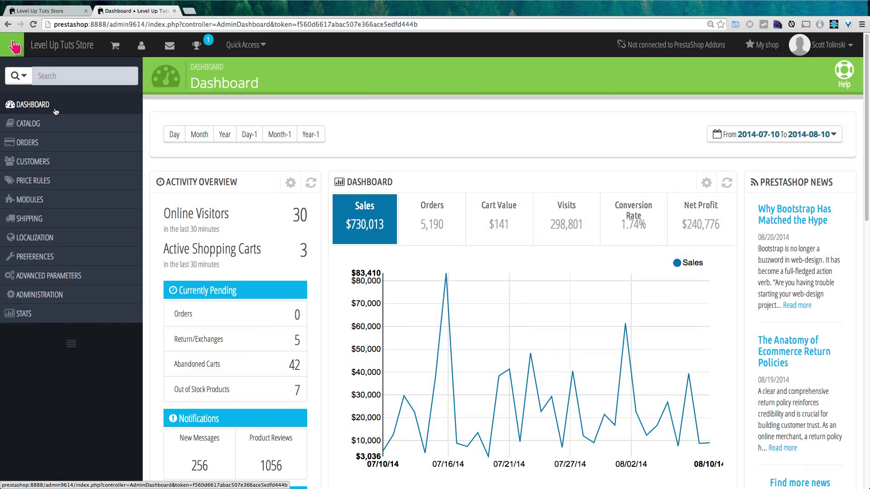
# Step: Go from the Catalog menu to the Products list and start adding a new product
pyautogui.moveTo(34, 130)
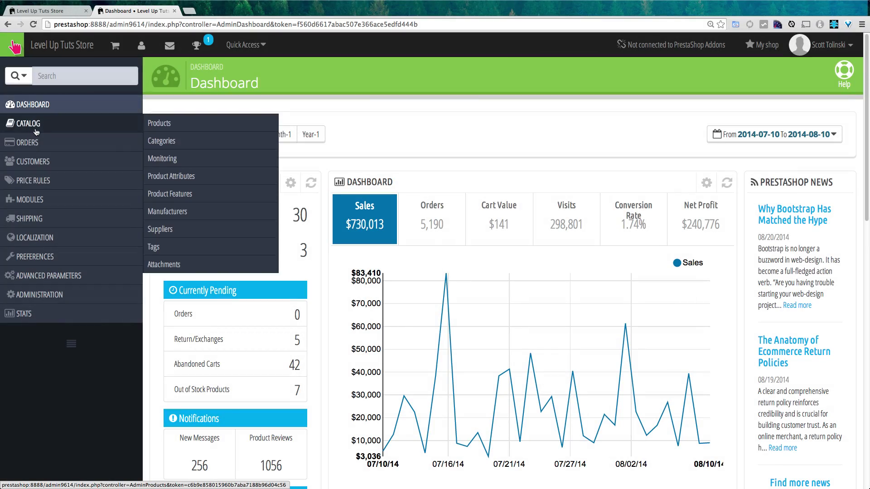
pyautogui.click(158, 130)
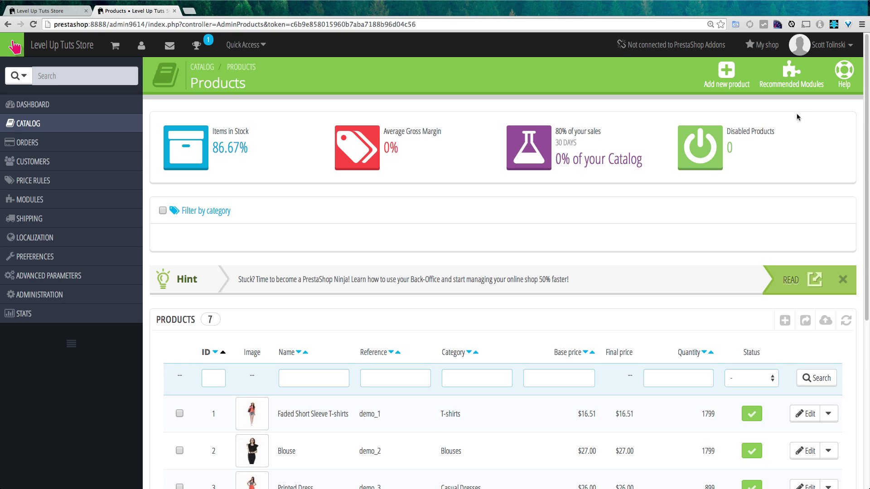
pyautogui.click(734, 82)
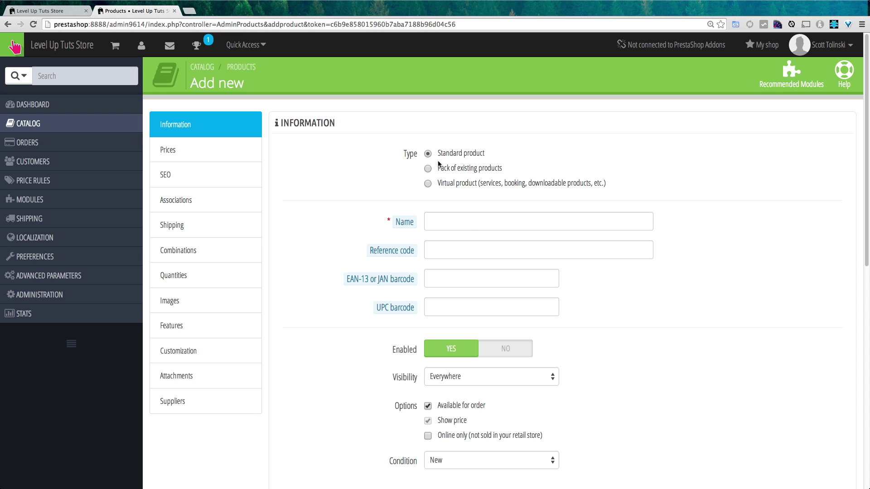
# Step: Name the standard product 'HTML 5 Sticker', leaving the reference and barcode fields blank
pyautogui.click(469, 225)
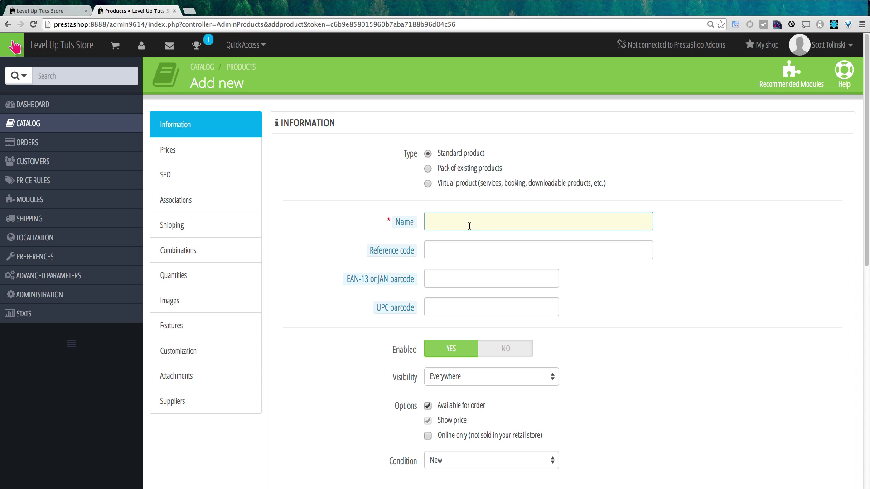
pyautogui.press('shift')
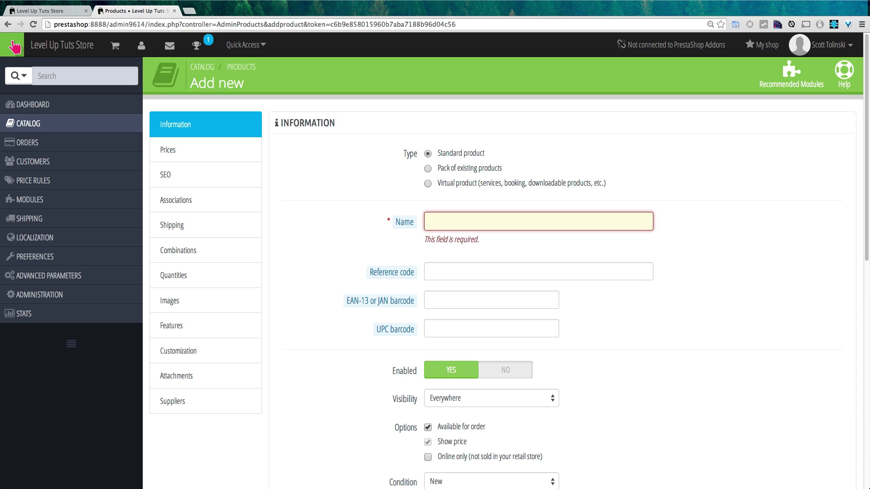
pyautogui.write('HTML 5')
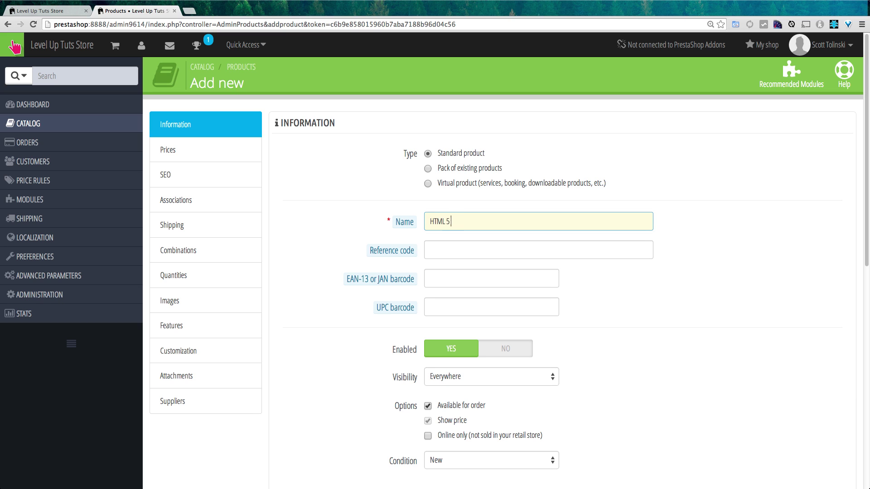
pyautogui.write(' Sticker')
pyautogui.press('Tab')
pyautogui.press('Tab')
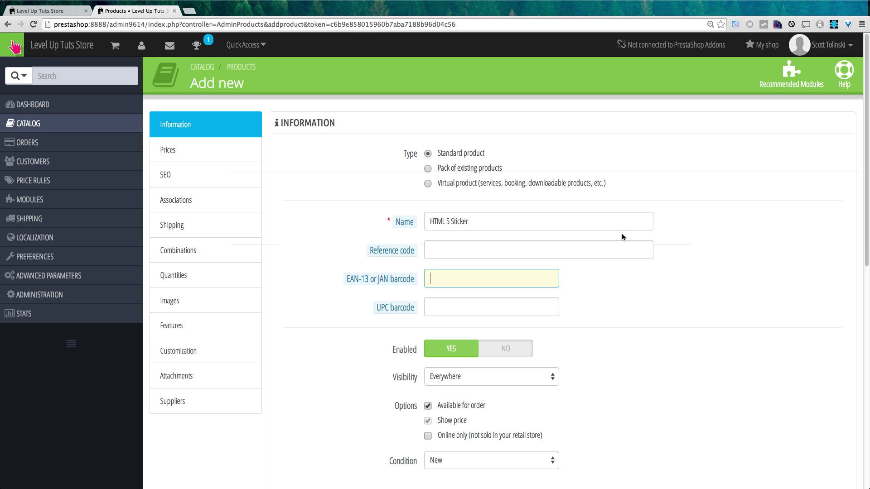
pyautogui.click(471, 249)
pyautogui.moveTo(405, 225)
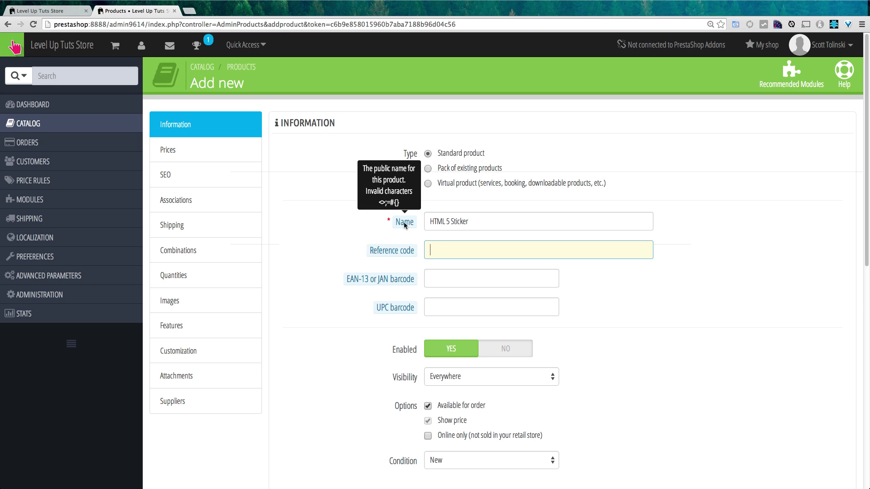
pyautogui.moveTo(401, 250)
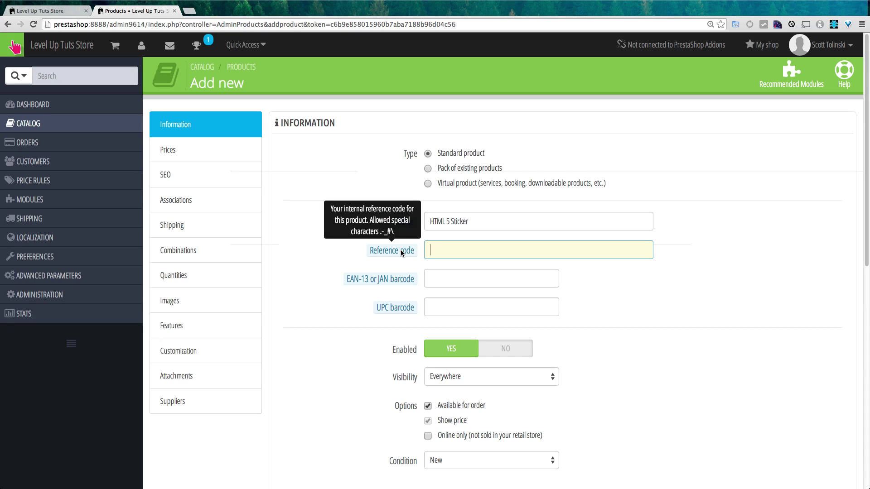
pyautogui.moveTo(392, 279)
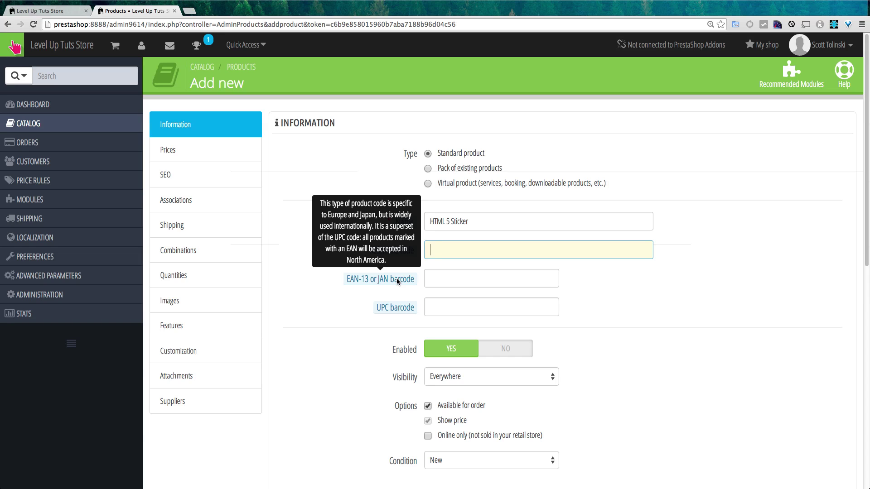
pyautogui.moveTo(407, 307)
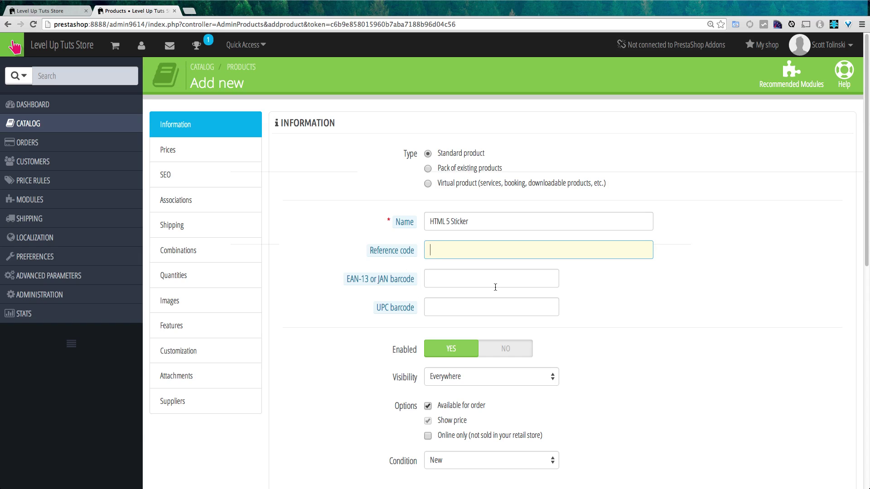
pyautogui.click(482, 314)
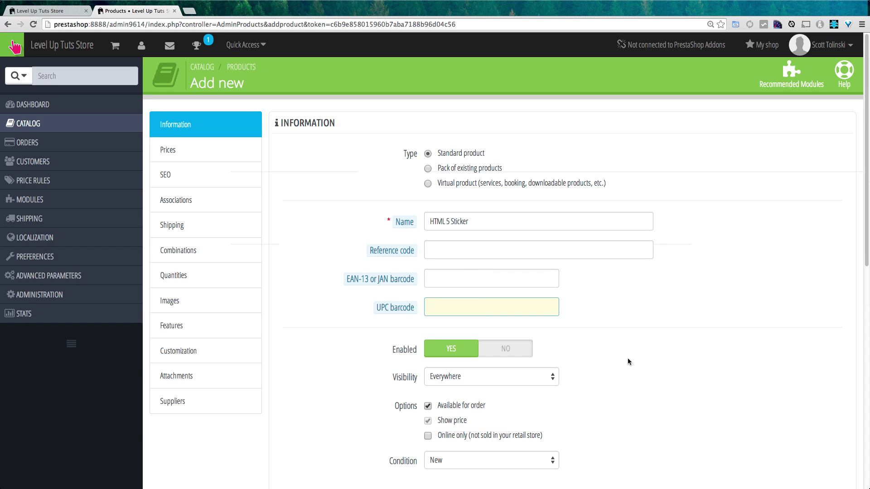
pyautogui.scroll(-2, 615, 354)
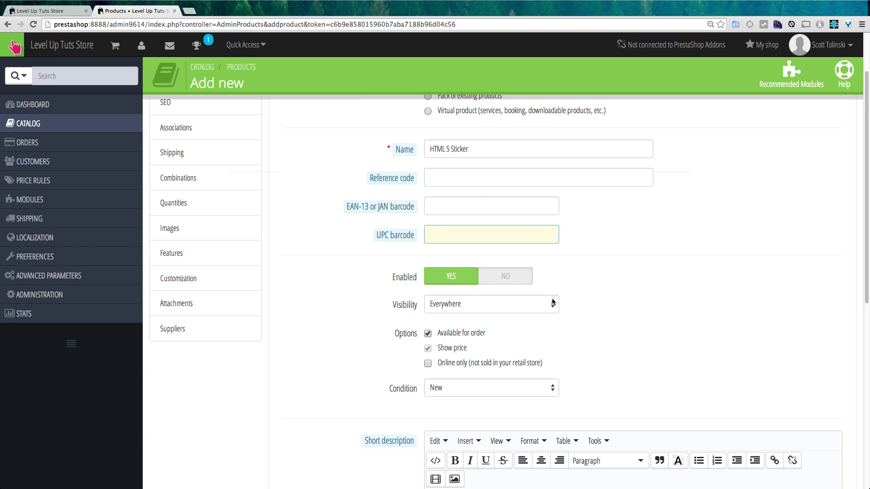
# Step: Keep visibility Everywhere and condition New, and tick Online only
pyautogui.scroll(-2, 613, 318)
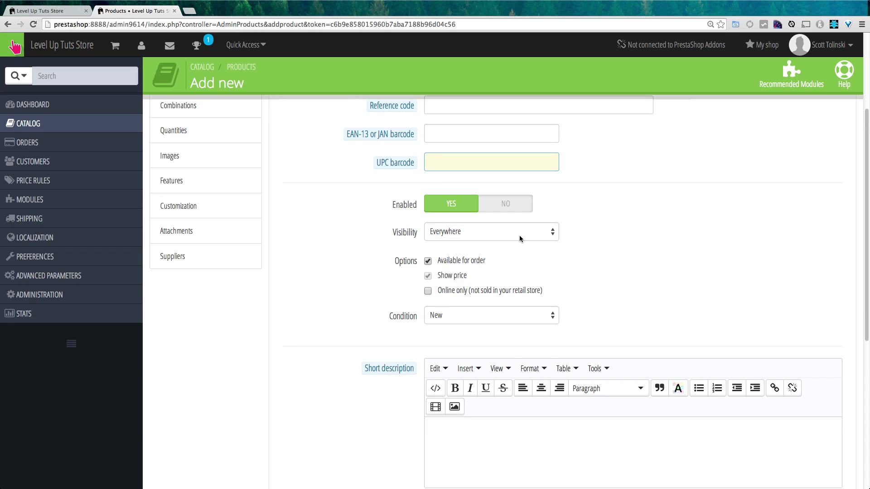
pyautogui.click(520, 237)
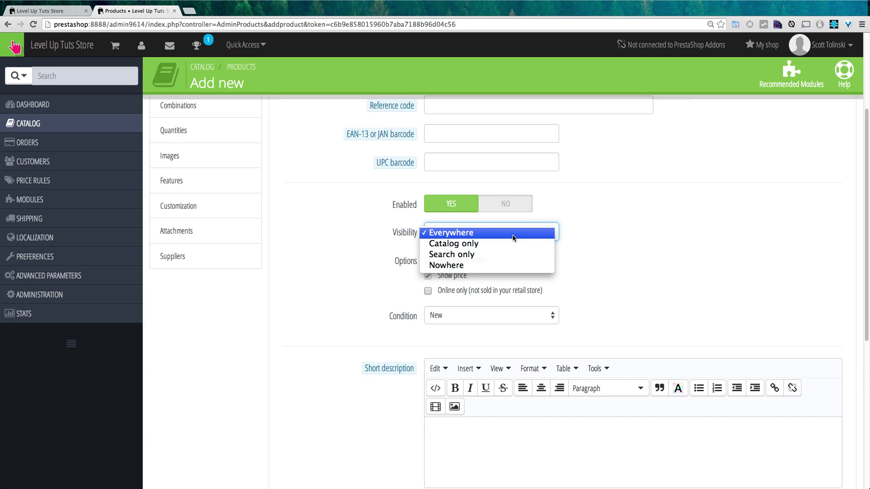
pyautogui.click(512, 235)
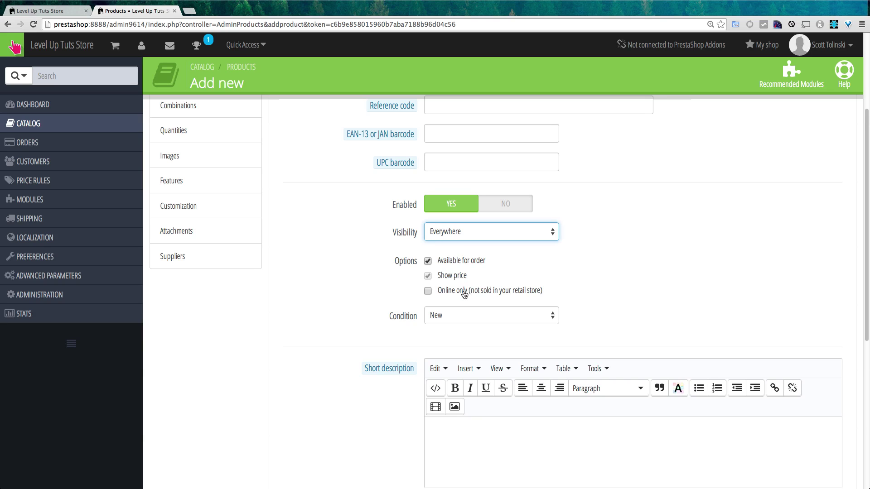
pyautogui.click(463, 292)
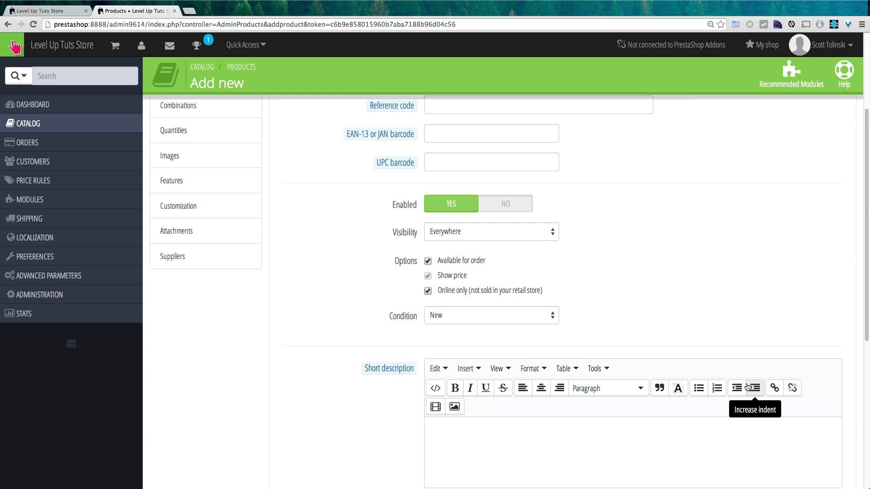
pyautogui.scroll(-3, 644, 324)
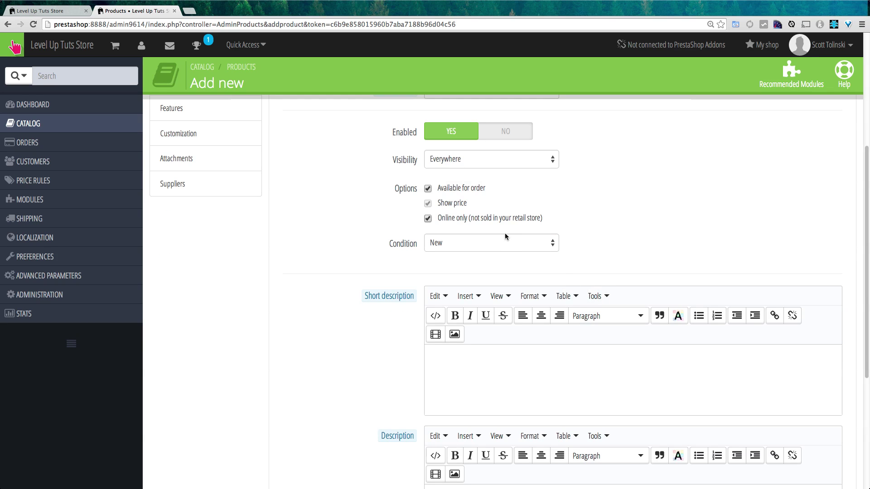
pyautogui.click(514, 244)
pyautogui.click(513, 244)
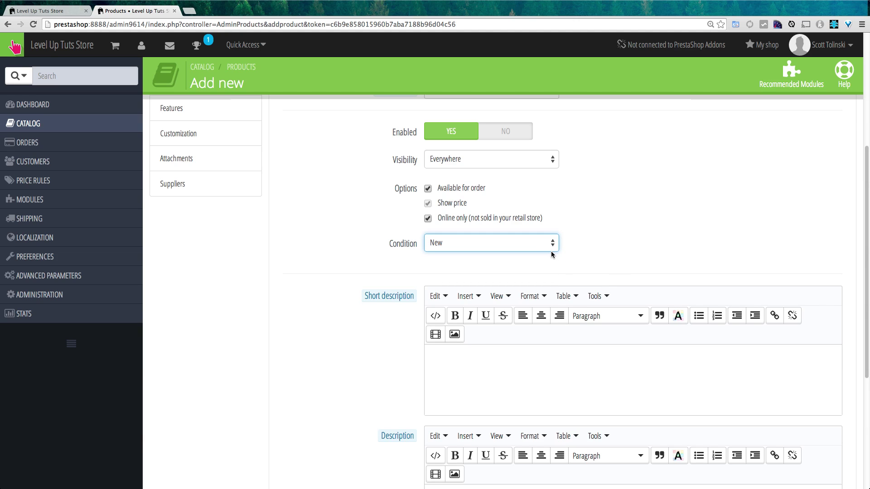
pyautogui.scroll(-8, 590, 258)
pyautogui.scroll(6, 585, 253)
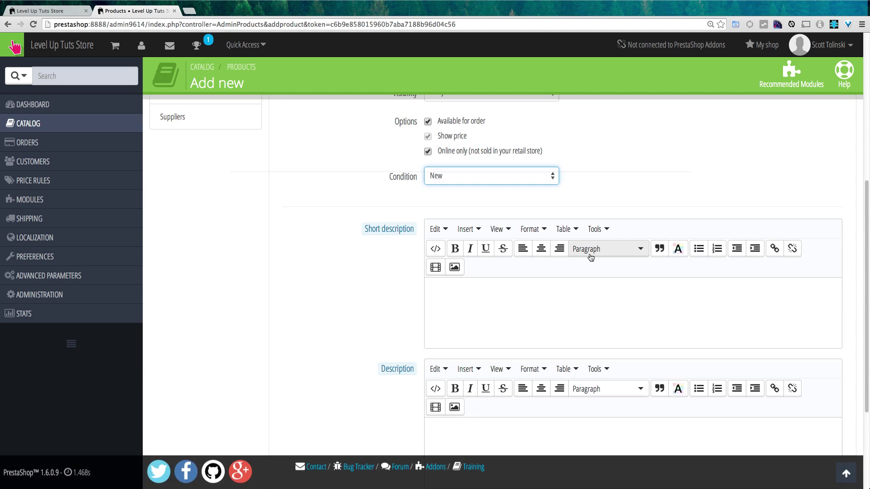
# Step: Enter the short description 'A small sticker of the HTML5 Logo.' and select it for copying
pyautogui.click(571, 326)
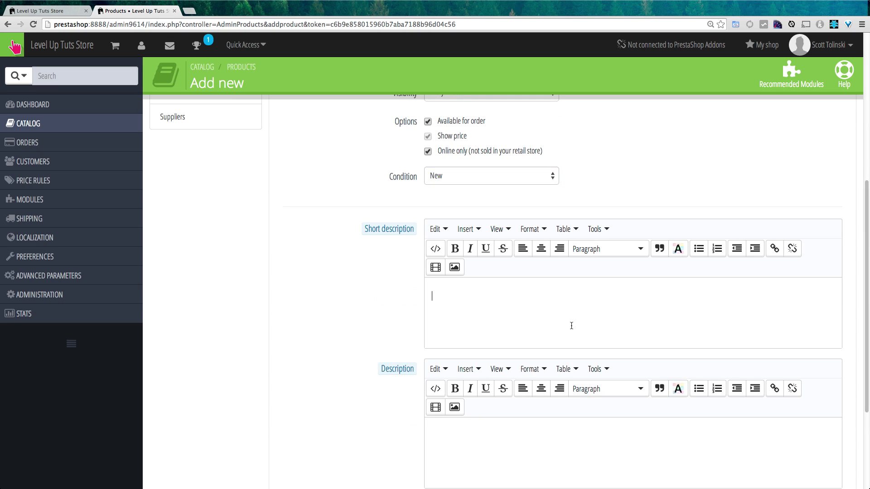
pyautogui.write('A small sticker of the MT')
pyautogui.press('BackSpace')
pyautogui.press('BackSpace')
pyautogui.write('HTML')
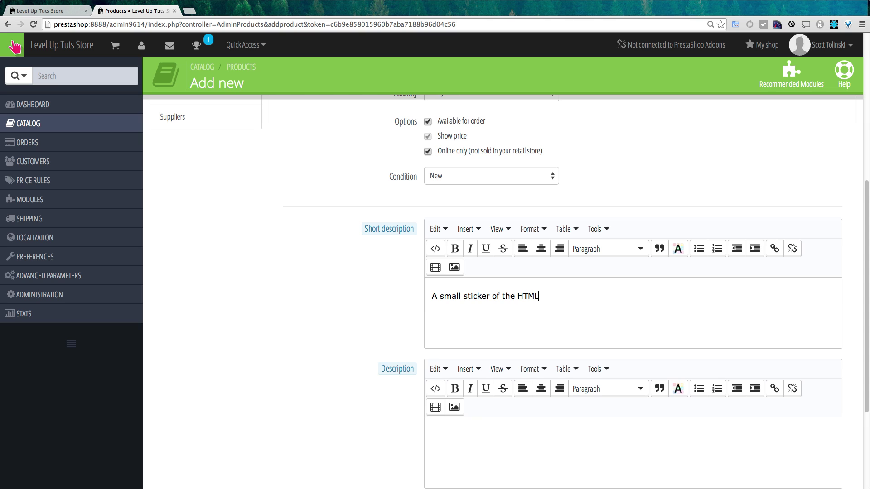
pyautogui.write('5 Logo.')
pyautogui.hotkey('ctrl', 'a')
pyautogui.hotkey('ctrl', 'c')
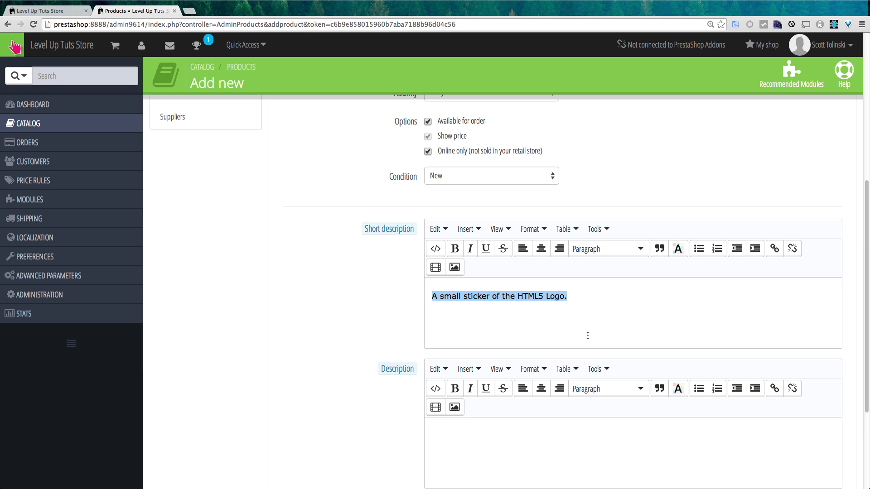
# Step: Paste it into the full description and append 'It is orange and black.'
pyautogui.click(509, 442)
pyautogui.hotkey('ctrl', 'v')
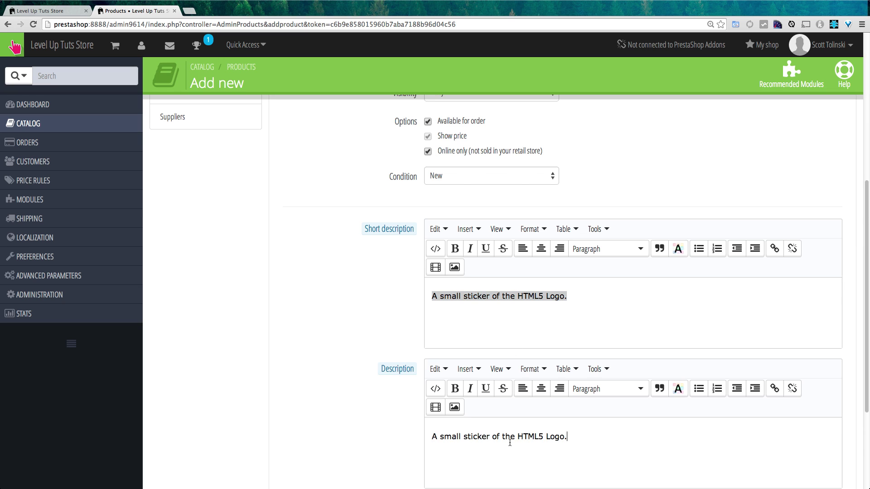
pyautogui.scroll(-2, 514, 437)
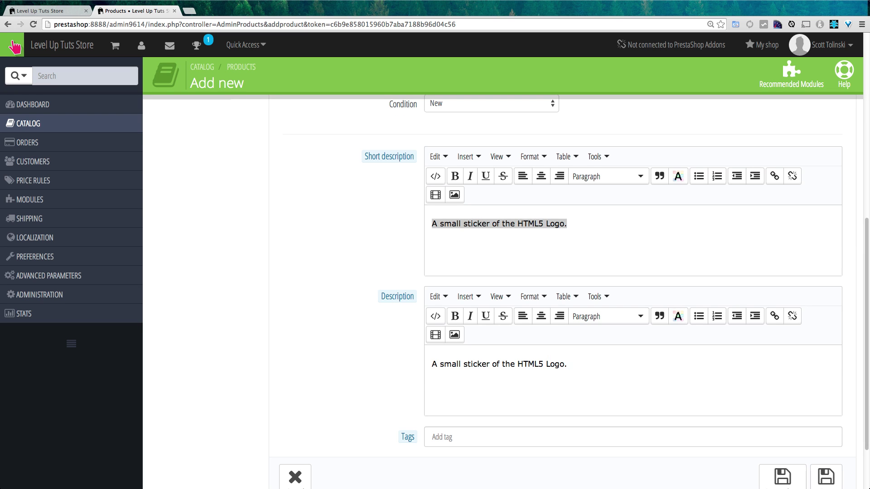
pyautogui.write('It is orange and black.')
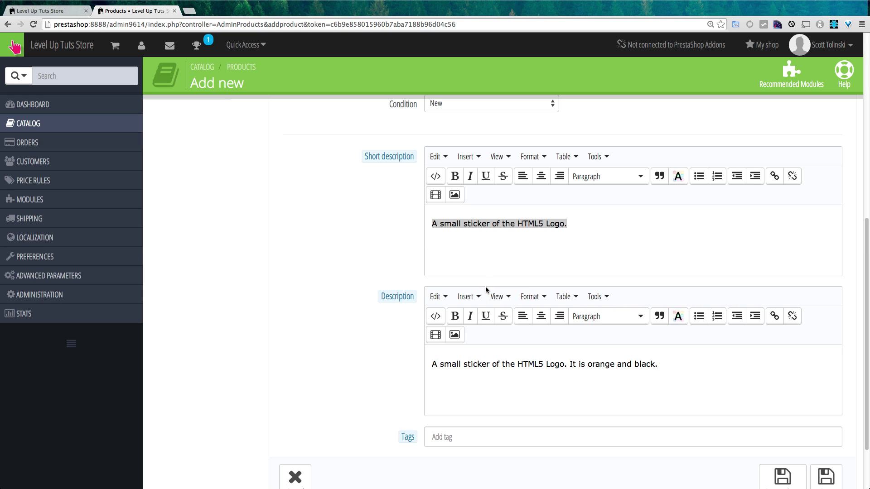
pyautogui.moveTo(396, 295)
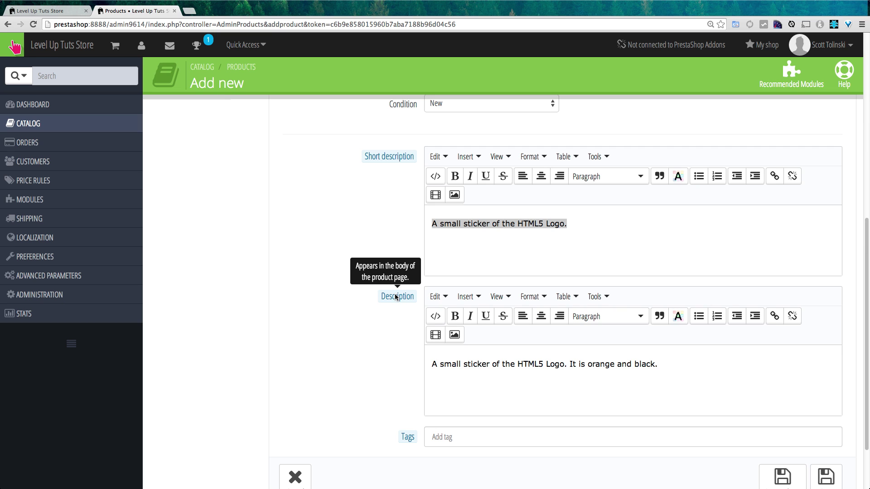
pyautogui.scroll(-2, 396, 297)
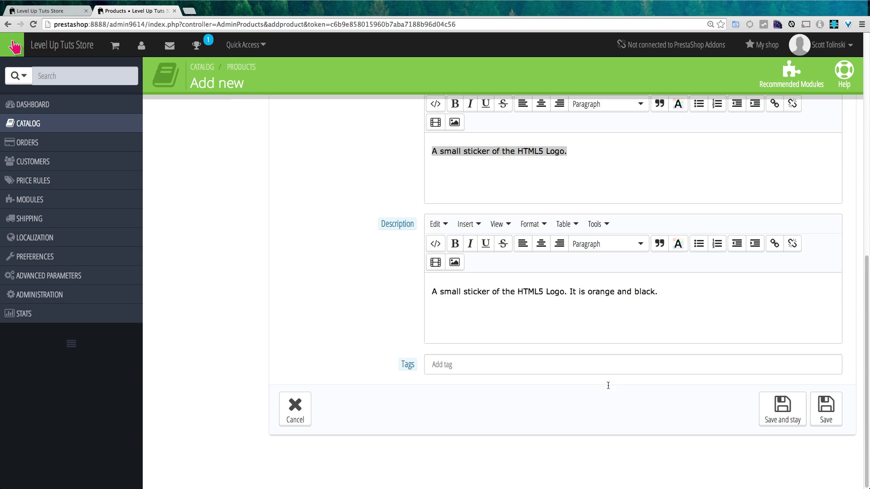
# Step: Add the tags 'sticker' and 'orange' and save the new product
pyautogui.click(407, 367)
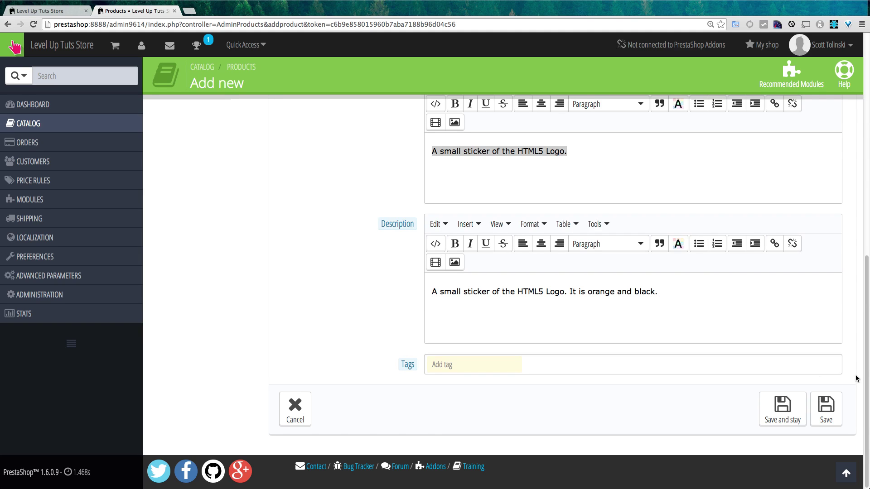
pyautogui.write('sticker')
pyautogui.press('Return')
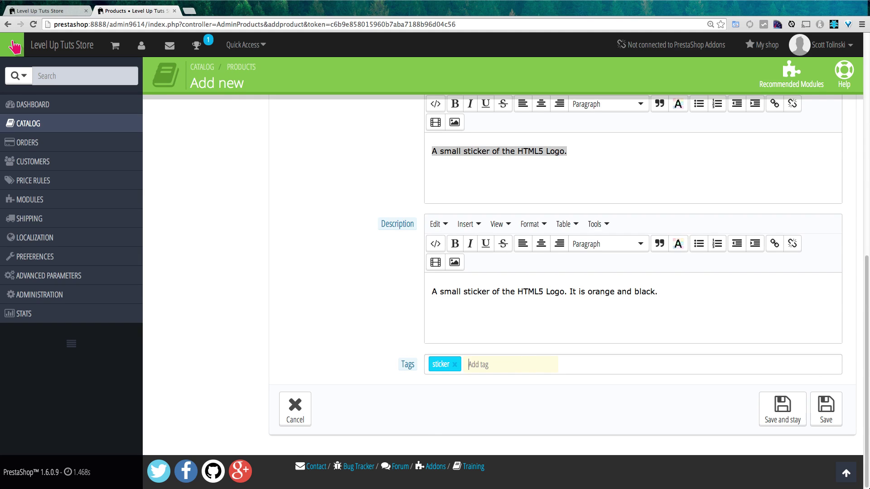
pyautogui.write('orange')
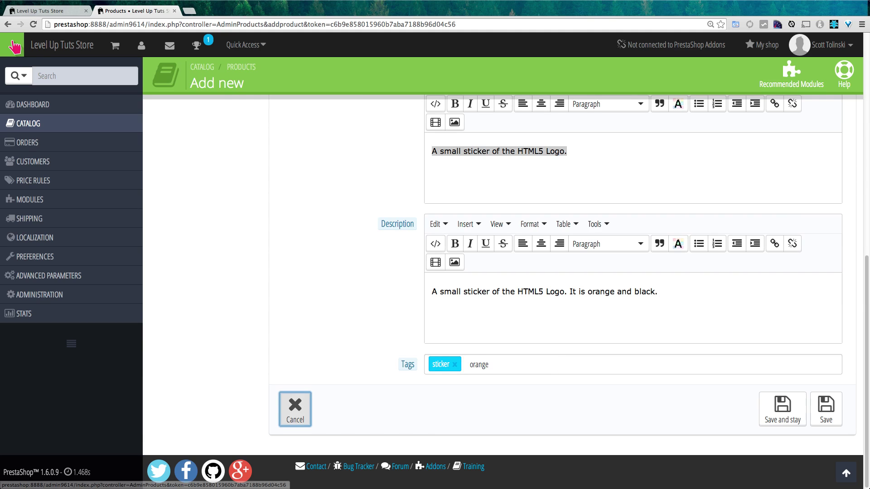
pyautogui.doubleClick(478, 364)
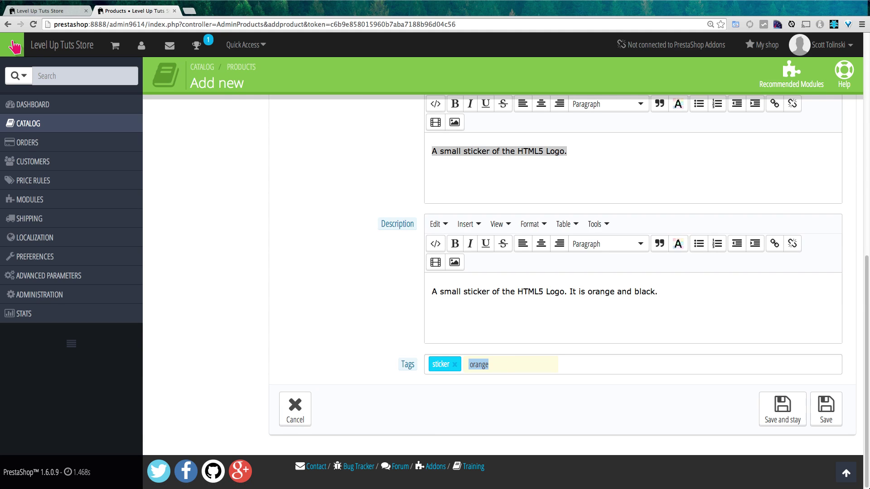
pyautogui.press('Return')
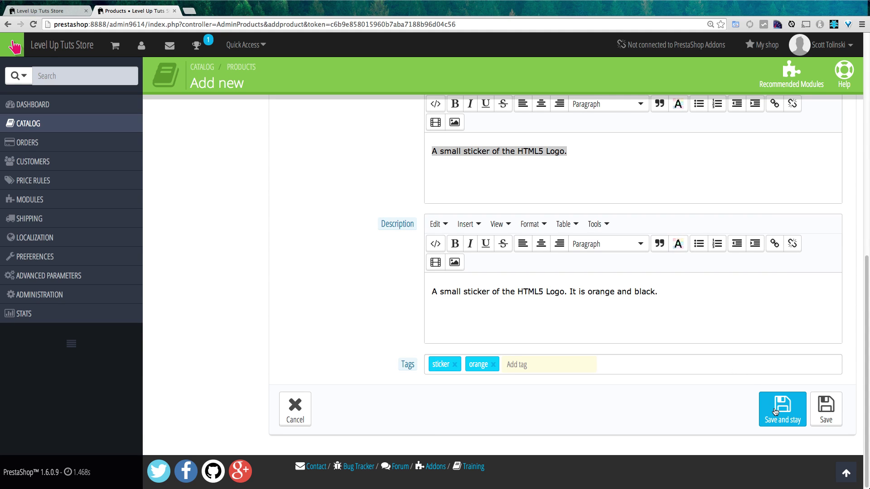
pyautogui.click(835, 422)
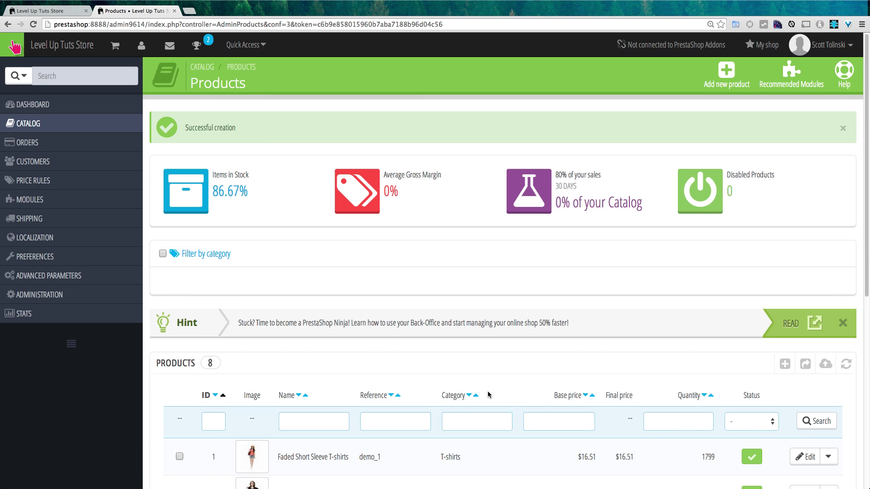
# Step: Edit the HTML 5 Sticker from the Products list and show its Prices tab
pyautogui.scroll(-7, 488, 394)
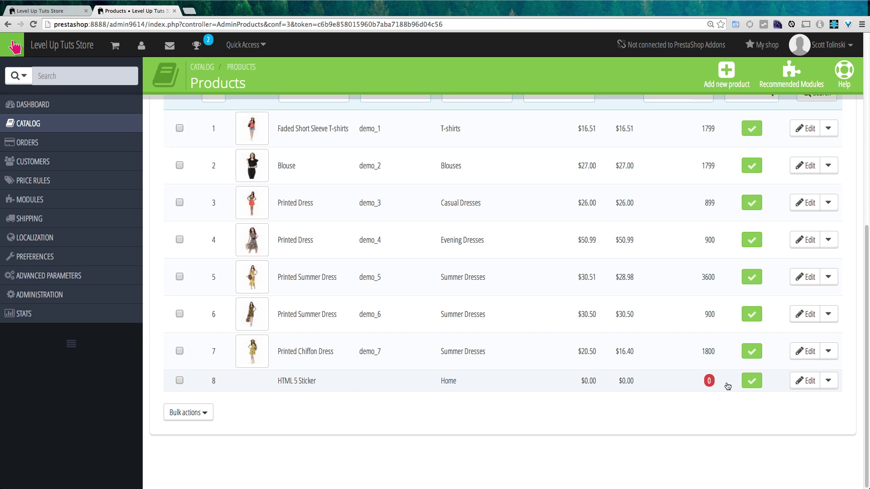
pyautogui.click(792, 385)
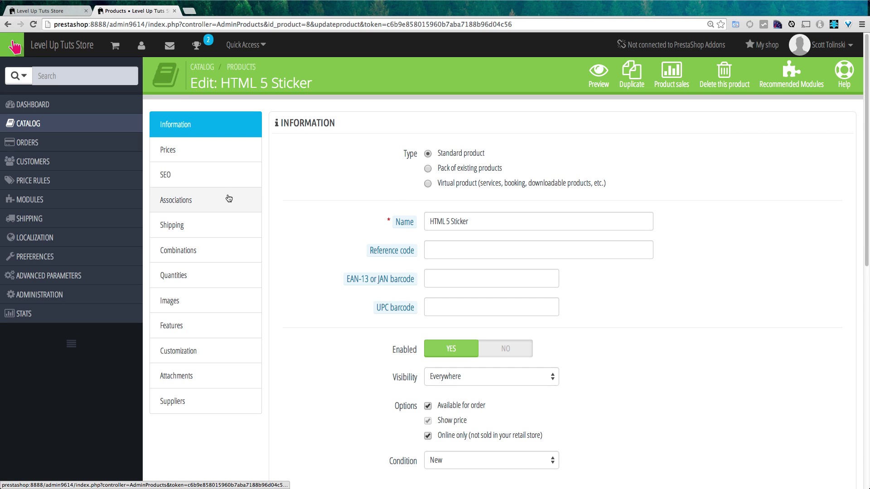
pyautogui.click(196, 151)
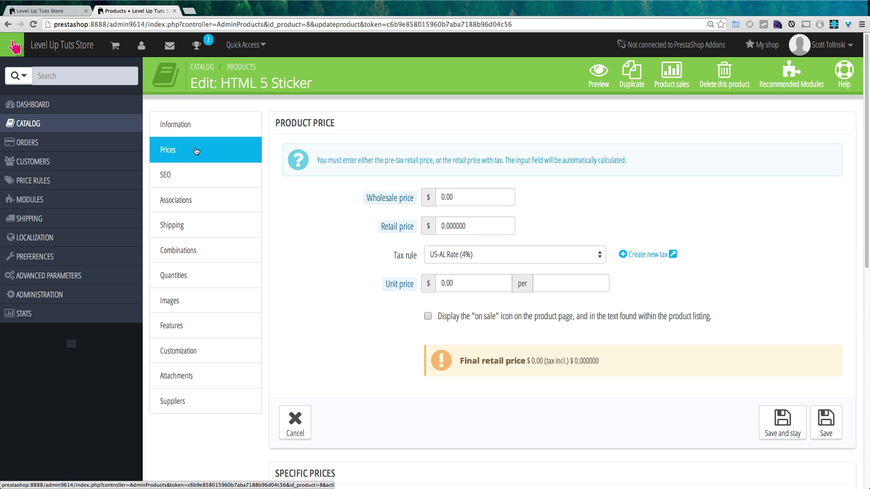
# Step: Set wholesale price 2, retail price 5 and tax rule US-MI Rate (6%)
pyautogui.click(470, 196)
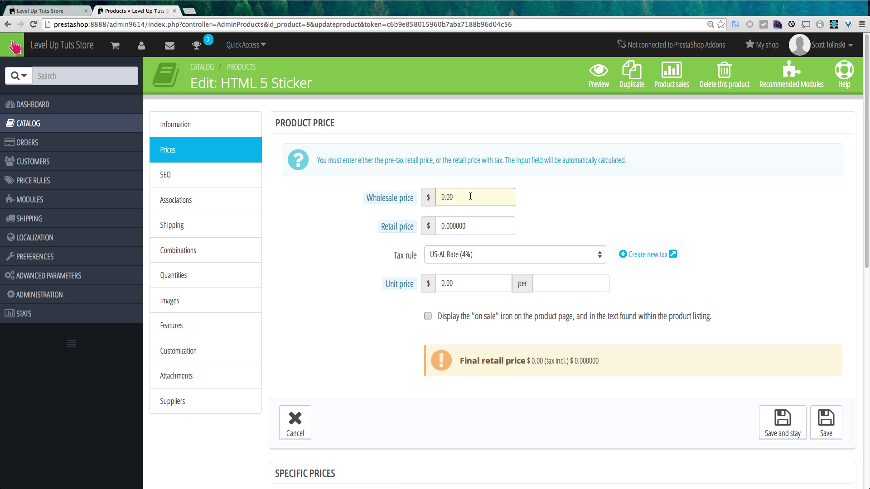
pyautogui.doubleClick(470, 196)
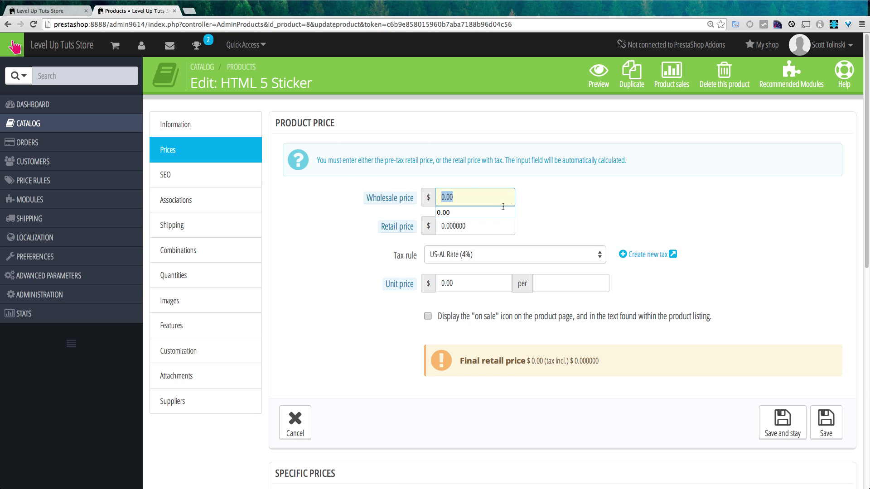
pyautogui.write('2')
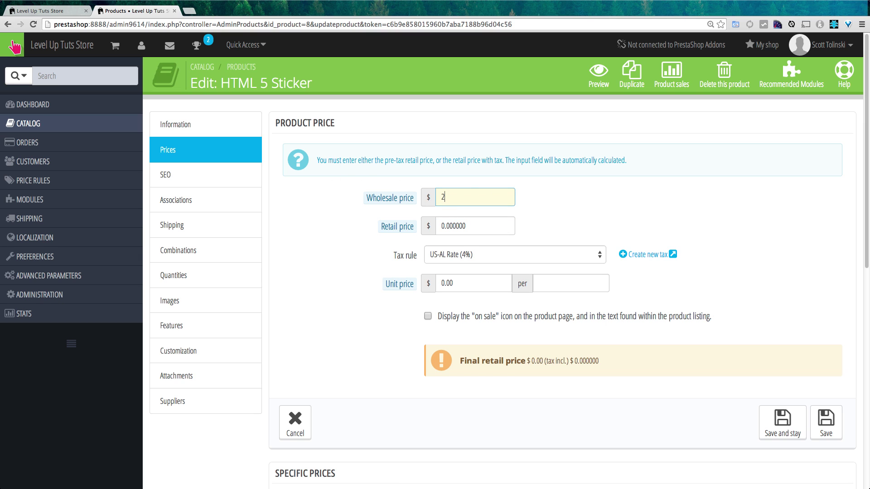
pyautogui.doubleClick(503, 225)
pyautogui.write('5')
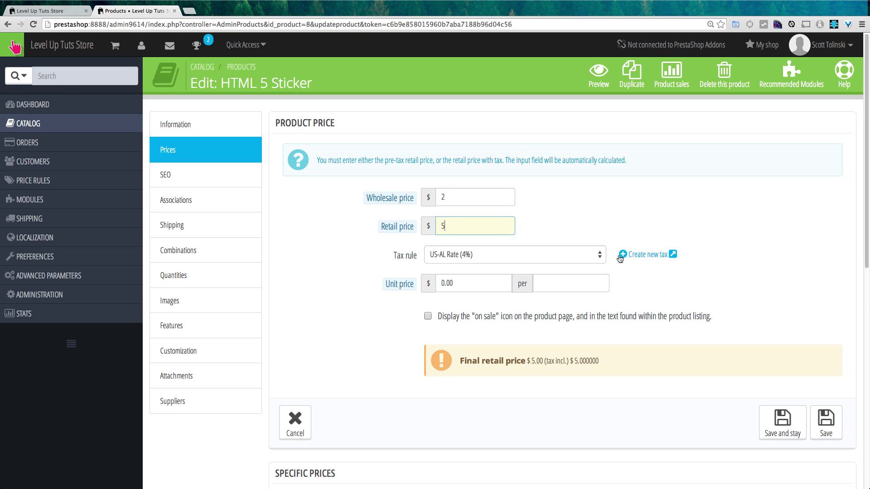
pyautogui.click(594, 254)
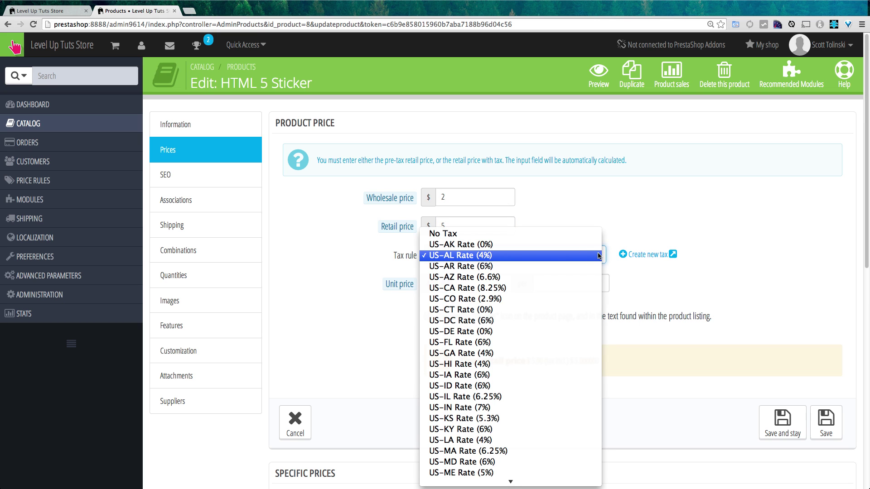
pyautogui.scroll(-5, 541, 356)
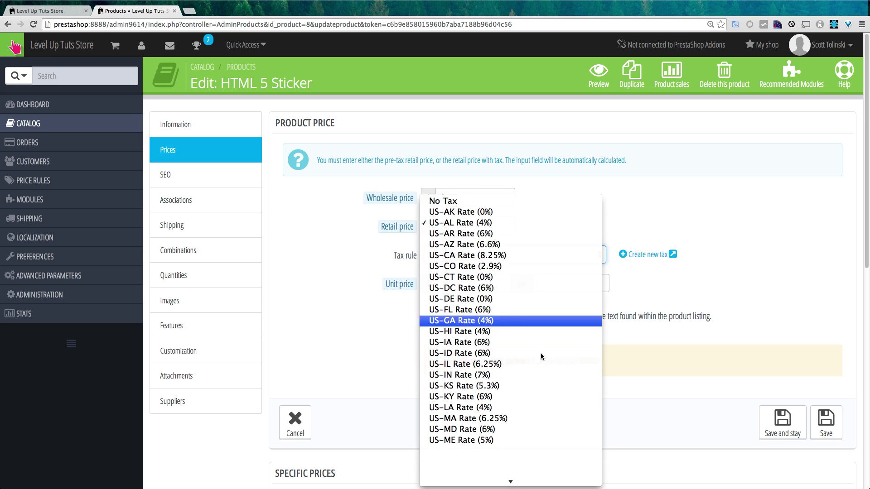
pyautogui.click(516, 386)
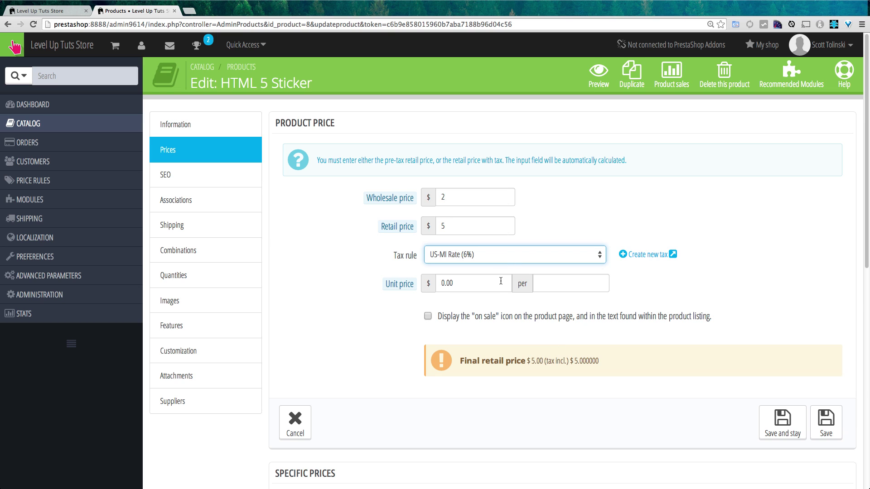
# Step: Tick On sale and then untick it, leaving the product not on sale
pyautogui.click(497, 281)
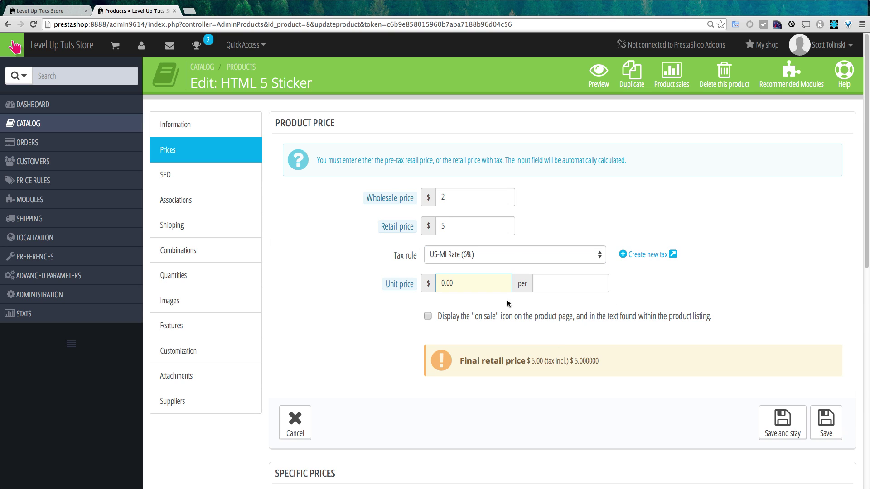
pyautogui.click(428, 316)
pyautogui.click(428, 317)
pyautogui.scroll(-3, 509, 322)
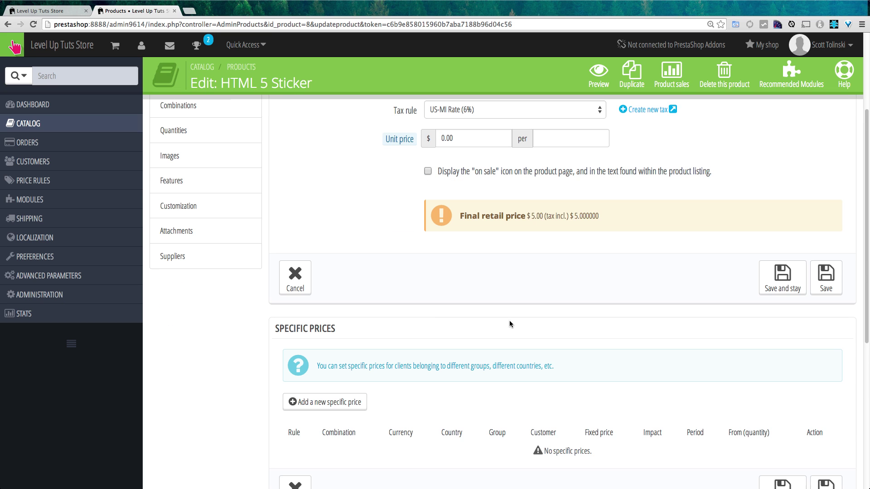
pyautogui.scroll(4, 509, 324)
# Step: Enter the SEO meta title 'Html5 Sticker' and save and stay
pyautogui.click(208, 179)
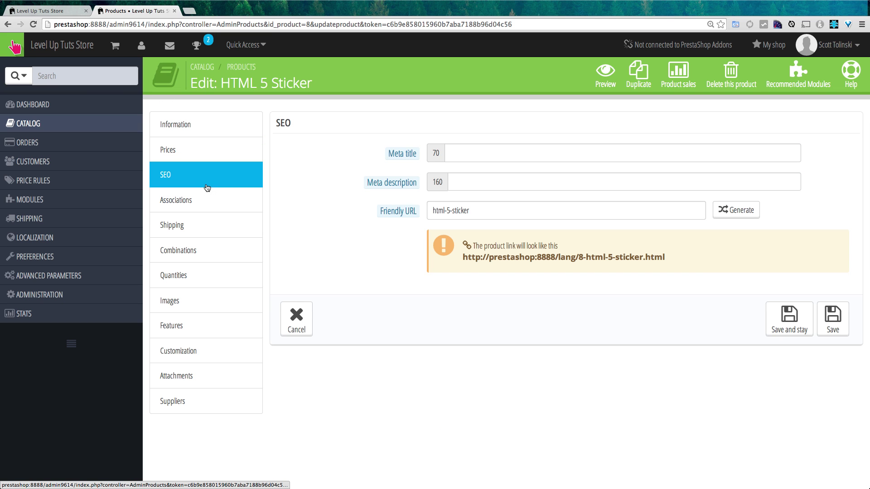
pyautogui.click(525, 152)
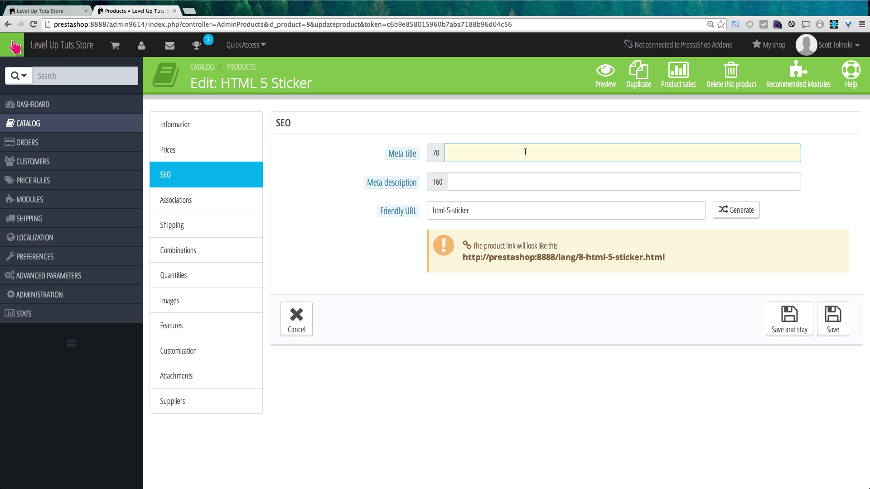
pyautogui.write('Html5')
pyautogui.write(' STc')
pyautogui.write('icker')
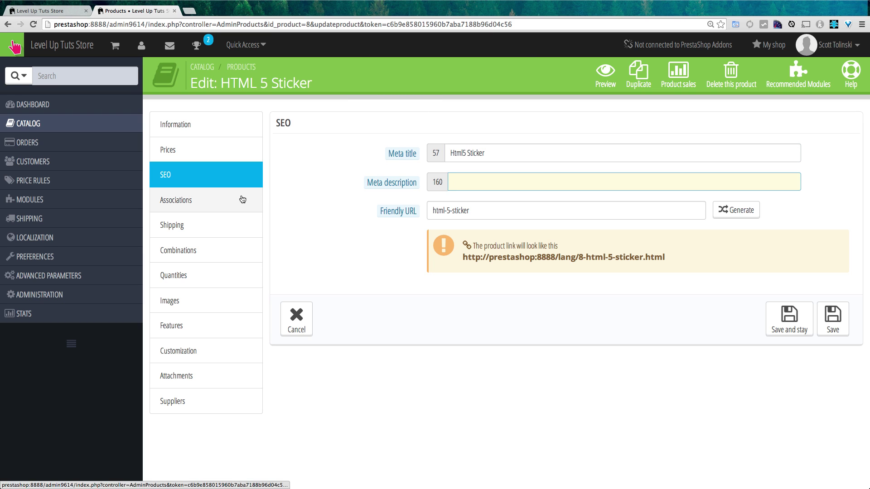
pyautogui.click(802, 332)
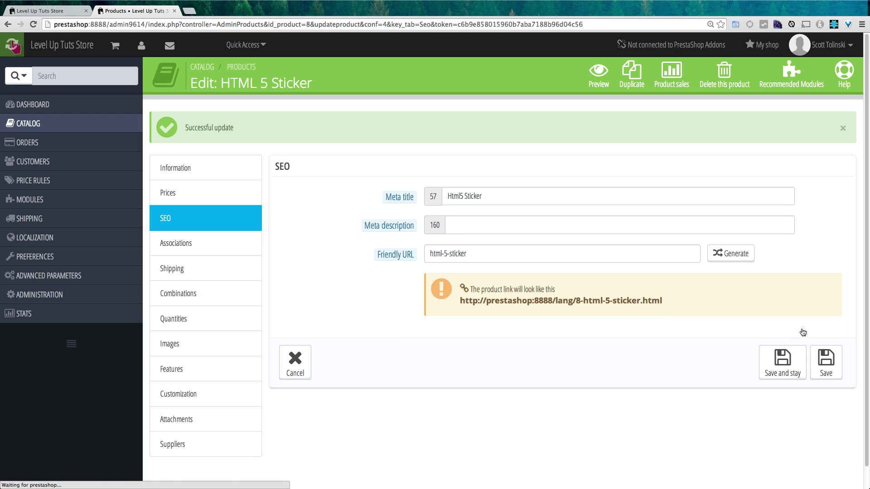
pyautogui.click(222, 206)
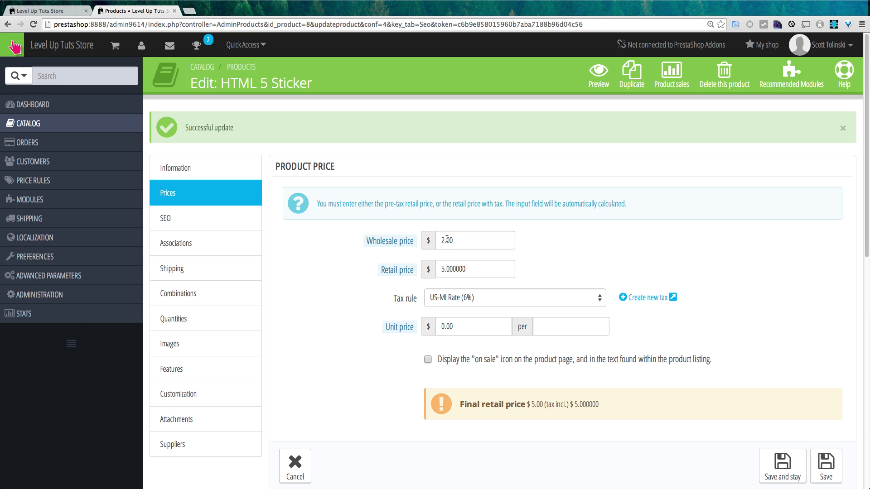
# Step: Expand the category tree and tick the Women, Tops and T-shirts categories
pyautogui.moveTo(447, 240); pyautogui.dragTo(440, 240)
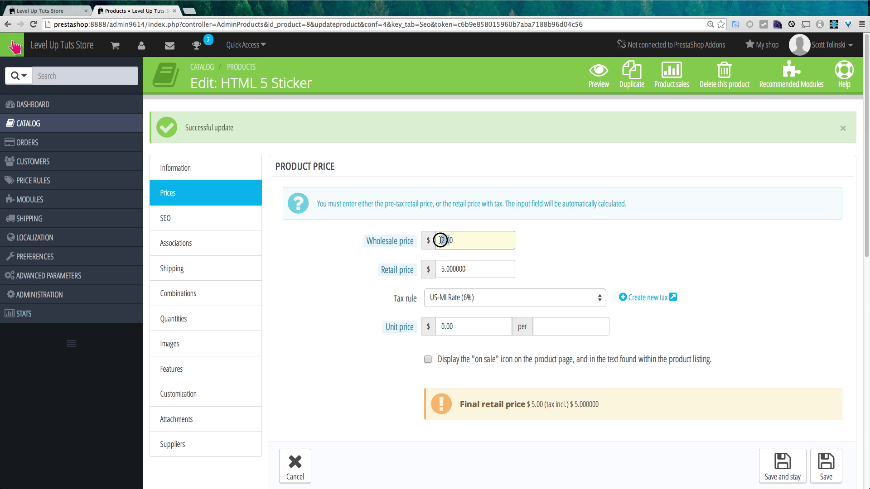
pyautogui.click(232, 240)
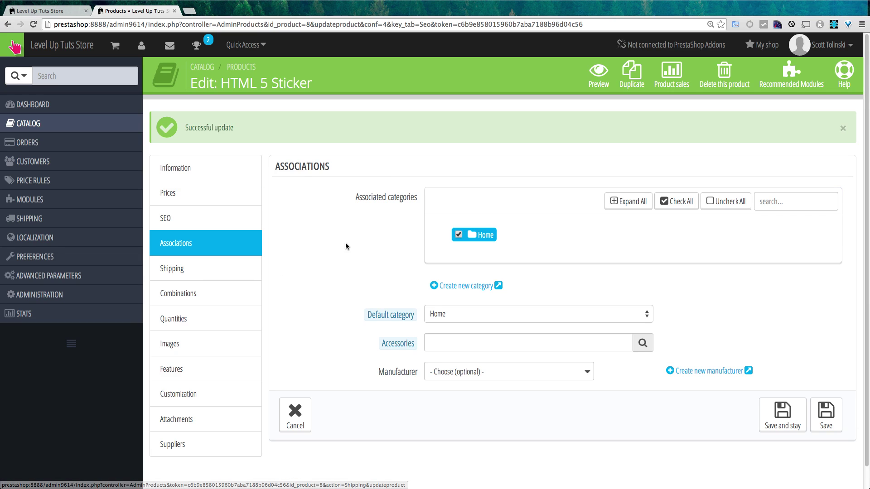
pyautogui.scroll(-1, 366, 190)
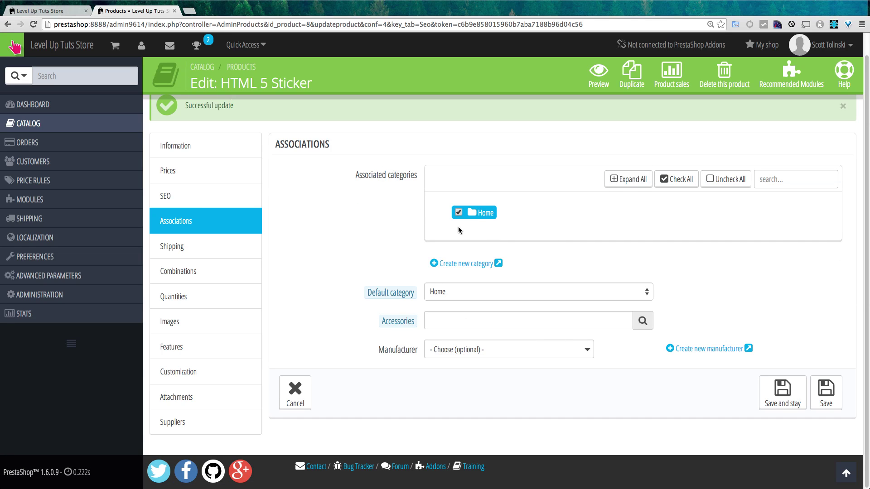
pyautogui.click(630, 182)
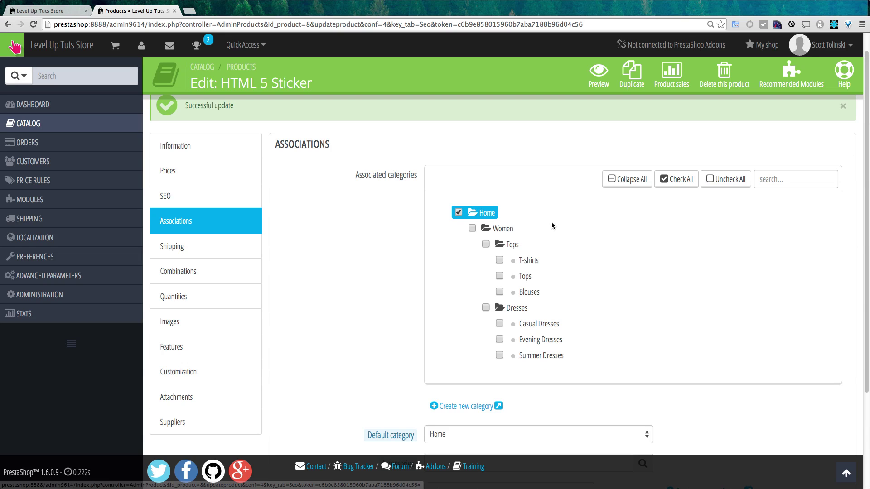
pyautogui.click(472, 228)
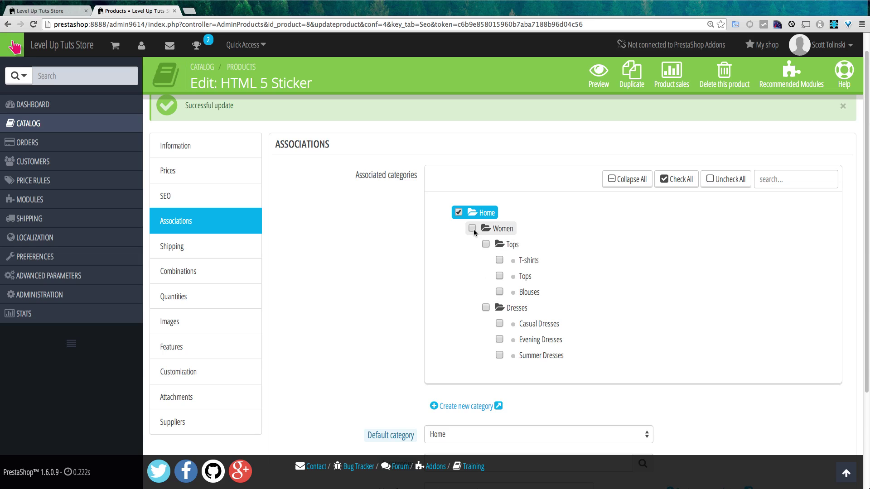
pyautogui.click(486, 244)
pyautogui.click(499, 260)
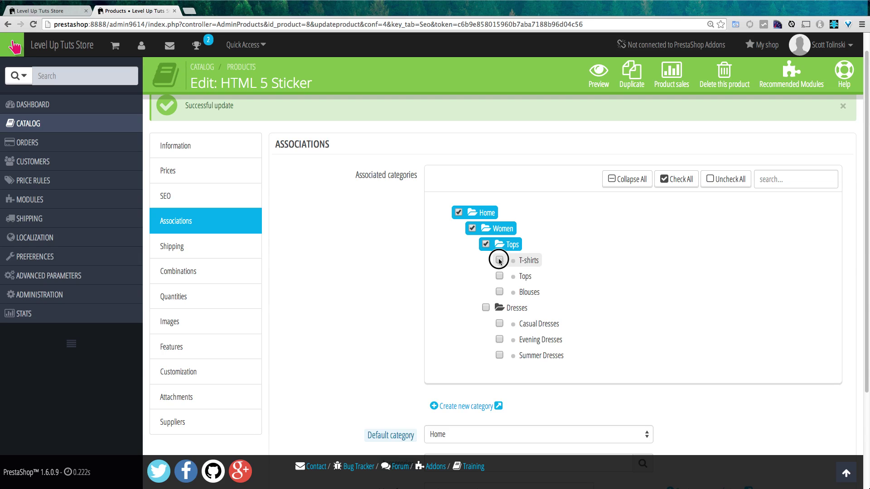
pyautogui.scroll(-3, 538, 281)
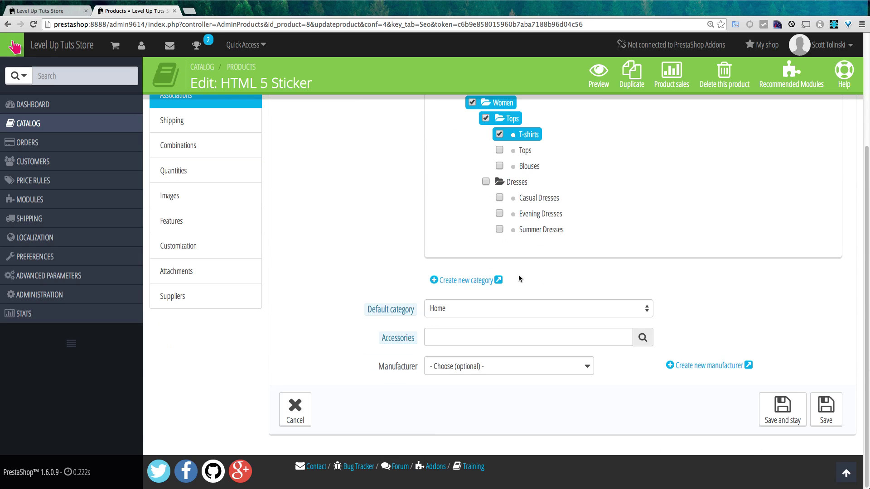
pyautogui.scroll(4, 377, 219)
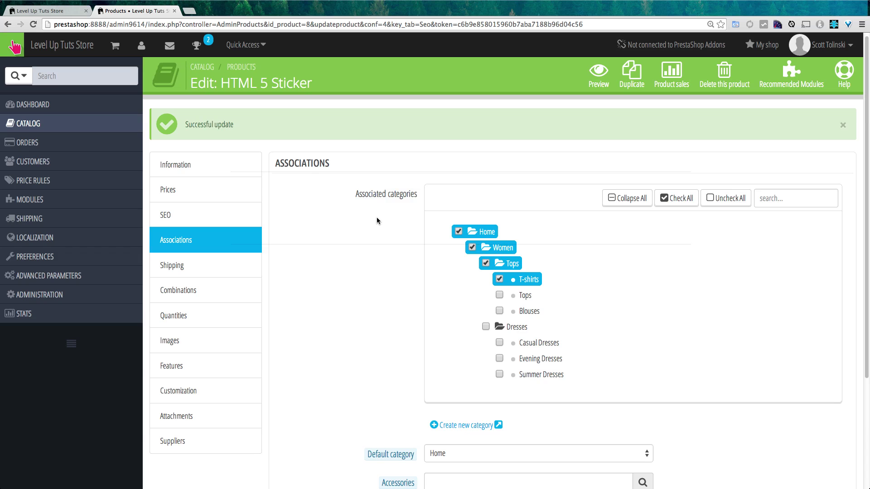
pyautogui.scroll(-2, 393, 231)
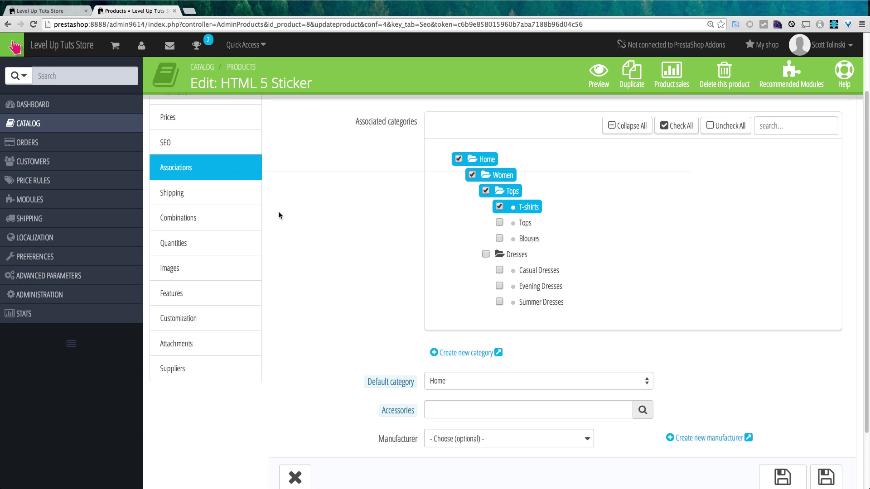
pyautogui.click(186, 201)
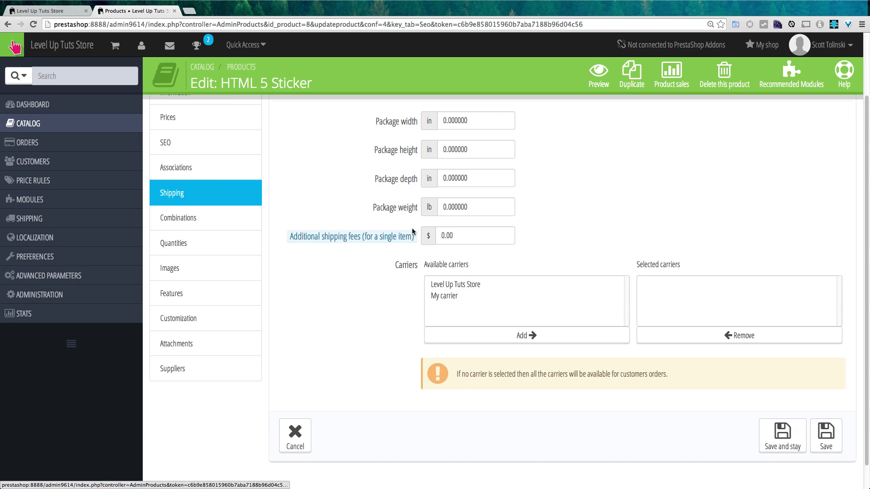
# Step: Leave the shipping dimensions and fees at zero and go to the empty Combinations page
pyautogui.scroll(2, 413, 232)
pyautogui.click(461, 197)
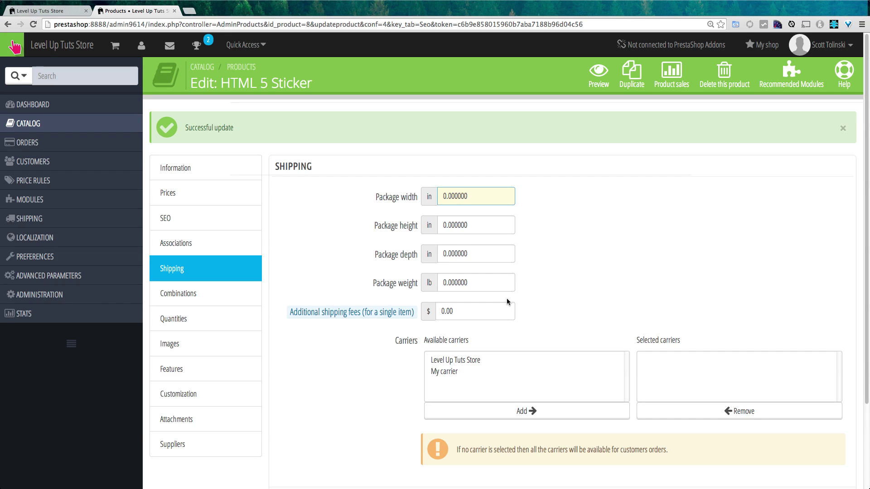
pyautogui.click(264, 300)
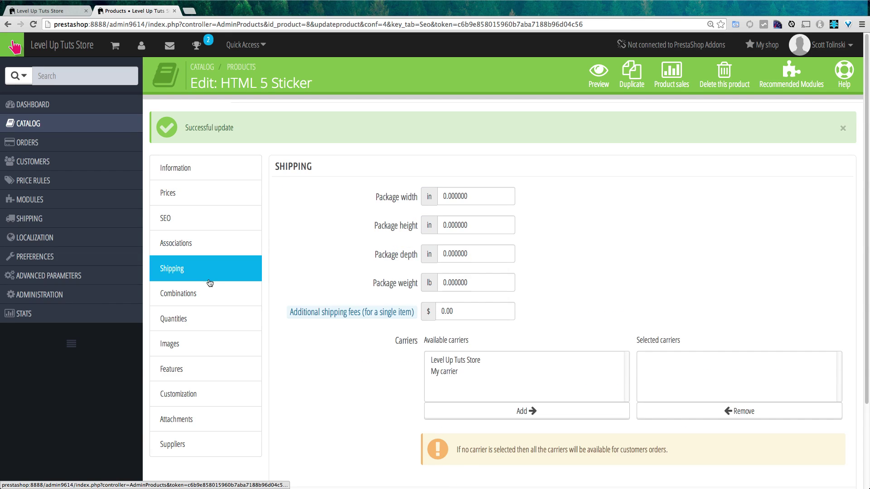
pyautogui.click(229, 297)
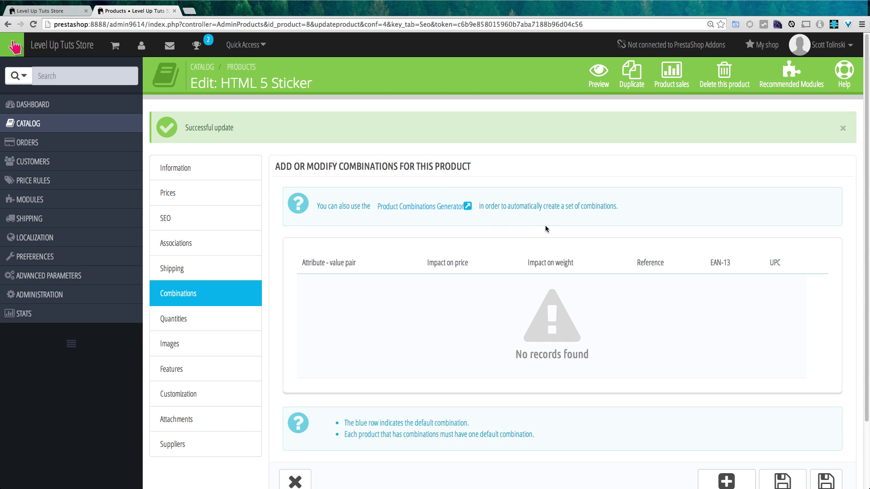
# Step: Set the HTML 5 Sticker's available quantity to 100 and save it
pyautogui.click(173, 321)
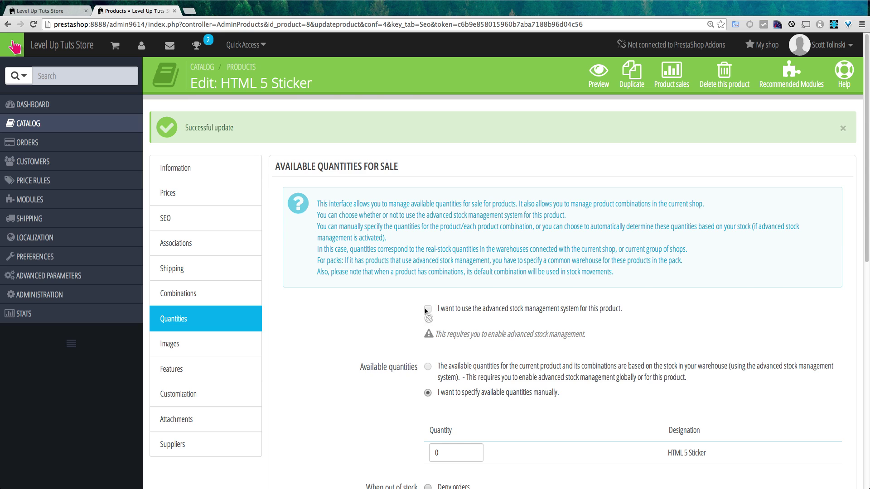
pyautogui.scroll(-2, 448, 295)
pyautogui.moveTo(438, 380); pyautogui.dragTo(423, 379)
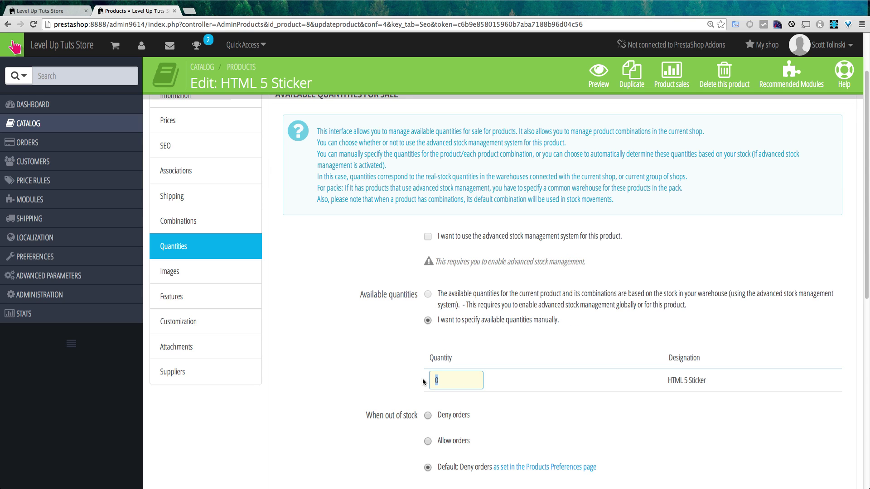
pyautogui.write('100')
pyautogui.scroll(-4, 668, 423)
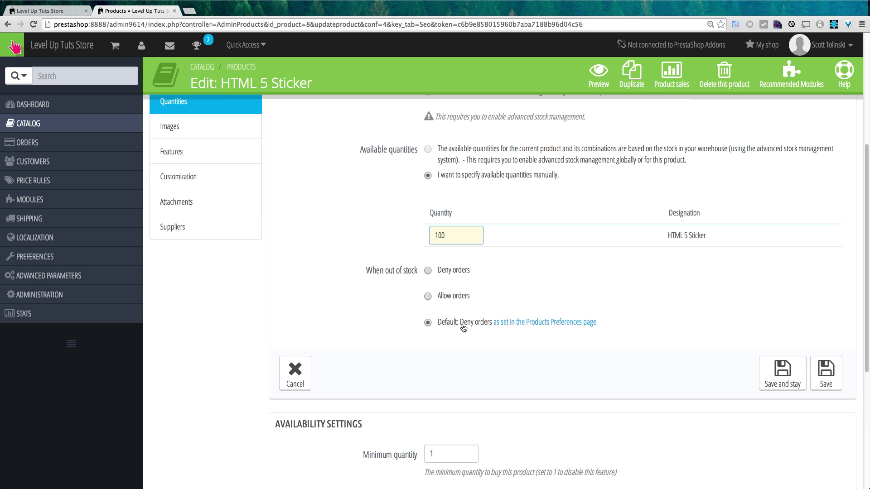
pyautogui.click(210, 125)
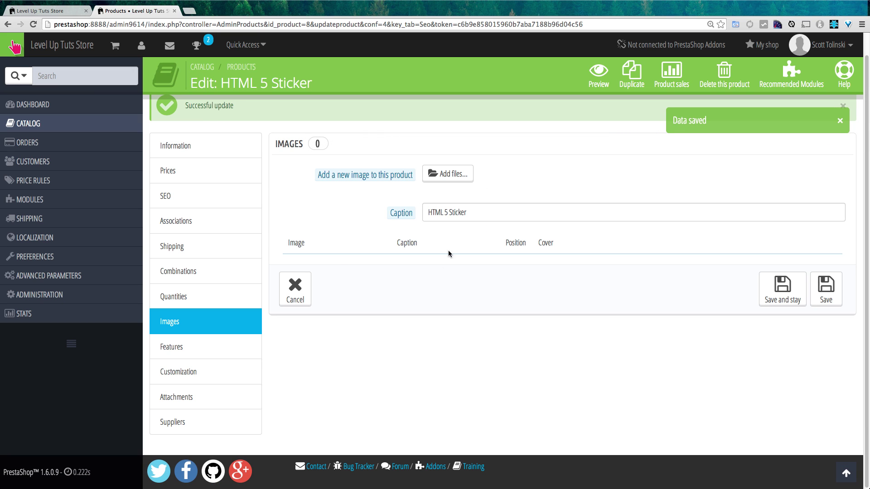
# Step: Upload the HTML5 logo PNG as the HTML 5 Sticker's cover image
pyautogui.click(430, 178)
pyautogui.doubleClick(444, 217)
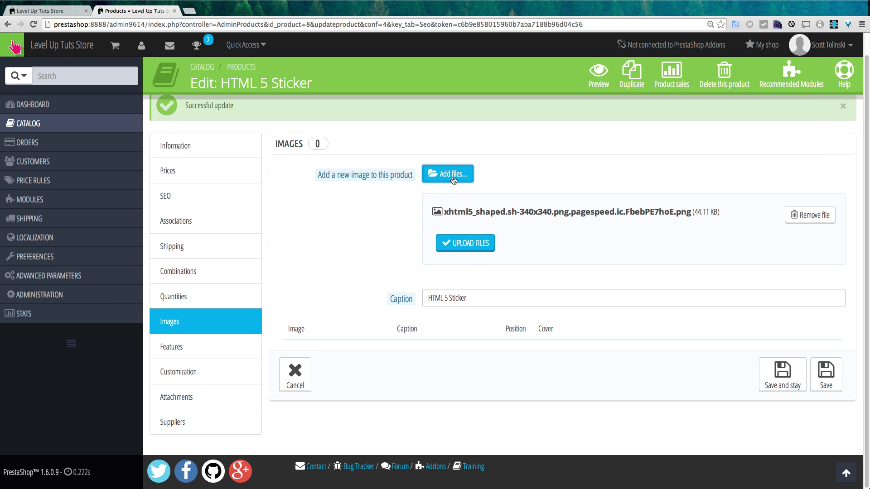
pyautogui.click(451, 244)
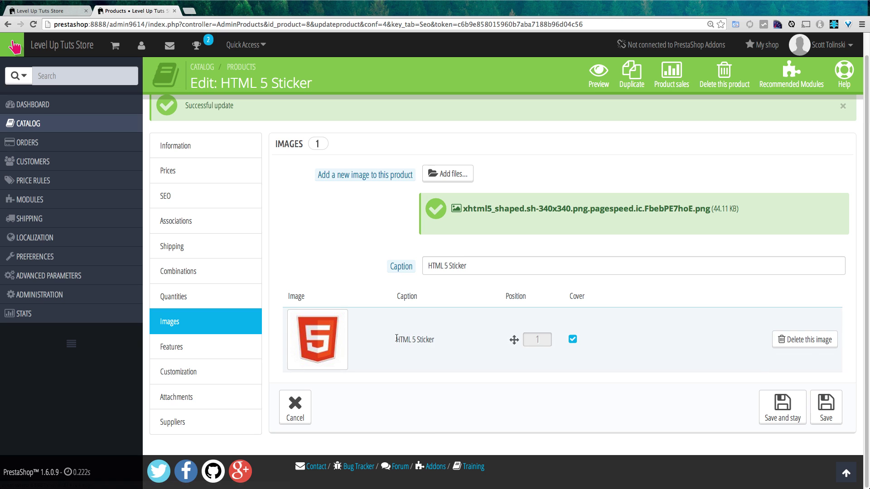
pyautogui.click(208, 347)
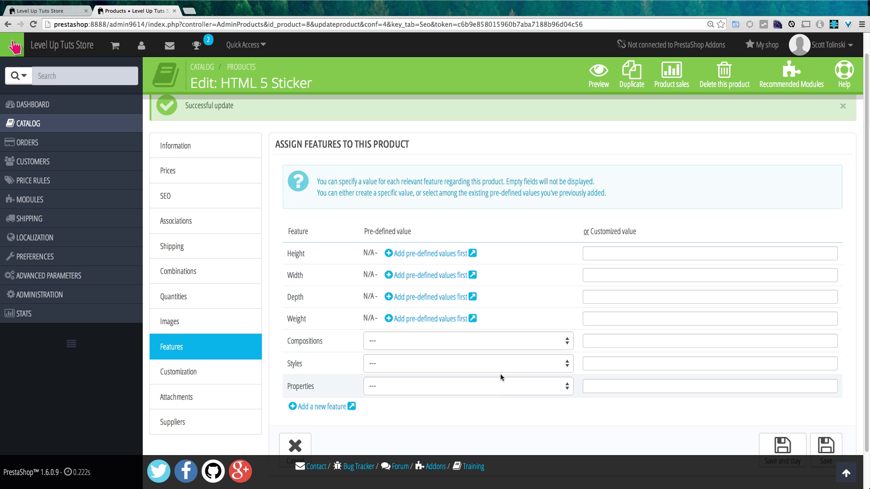
pyautogui.scroll(-2, 324, 236)
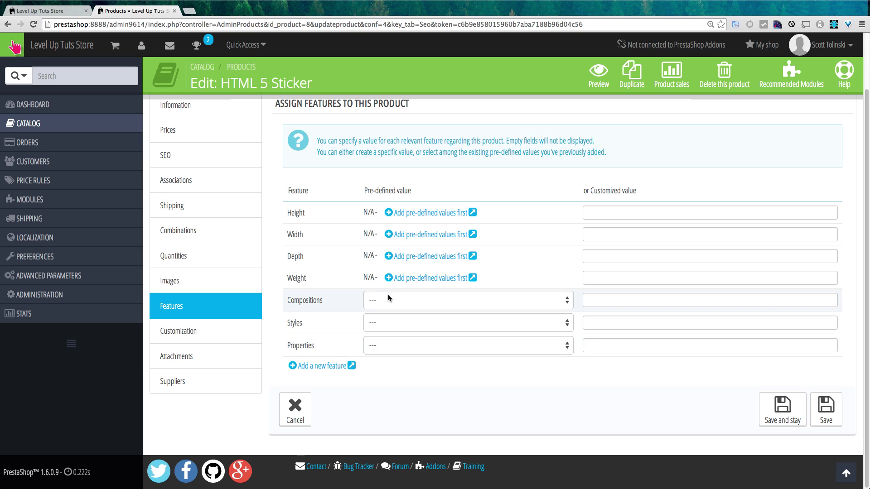
# Step: Pass the Customization and Attachments pages unchanged to reach the Suppliers page
pyautogui.click(192, 332)
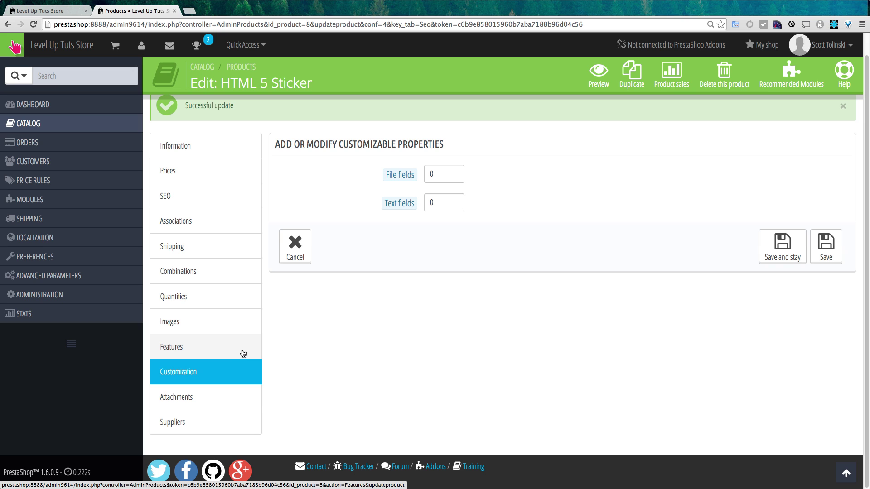
pyautogui.doubleClick(428, 174)
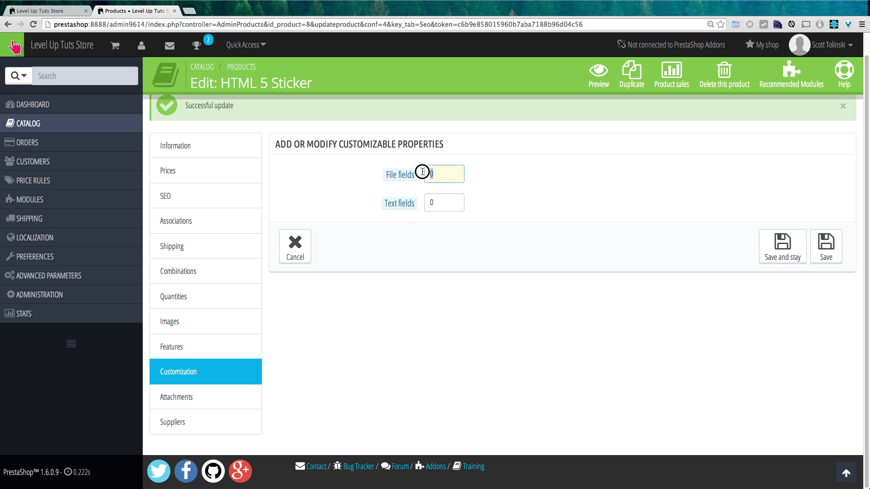
pyautogui.click(172, 394)
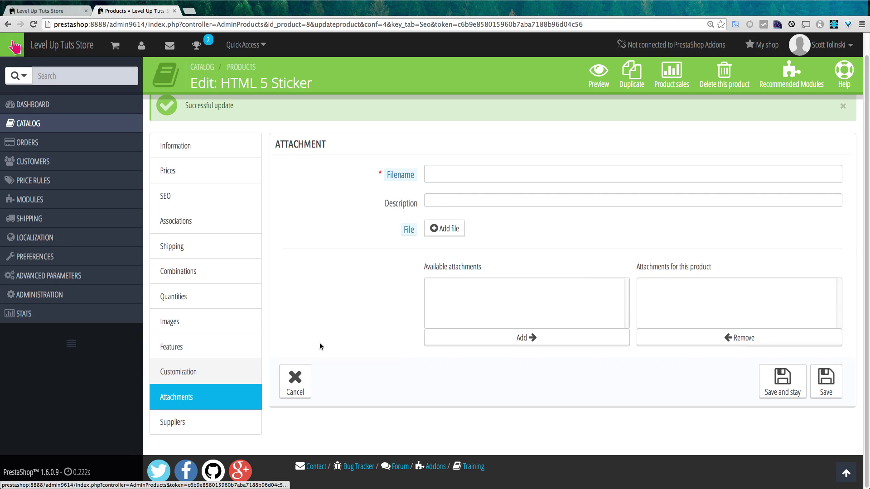
pyautogui.click(189, 428)
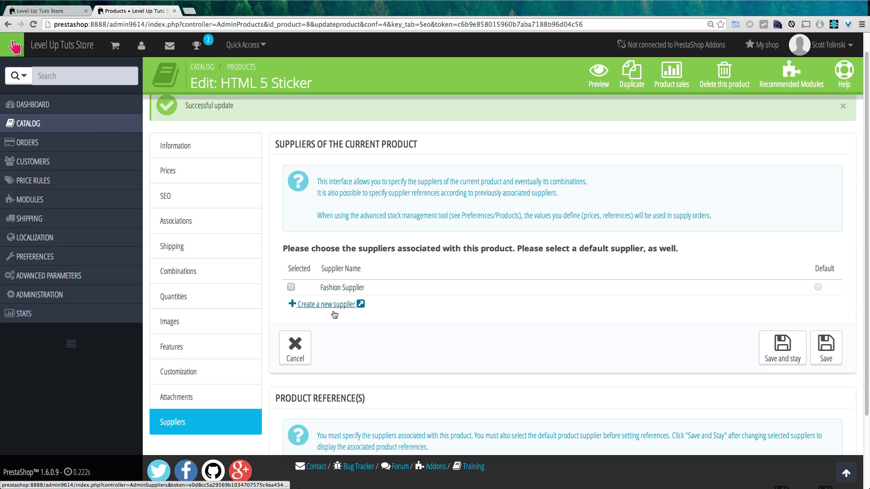
# Step: Tick Fashion Supplier as the sticker's default supplier and save the $5.00 product
pyautogui.click(291, 287)
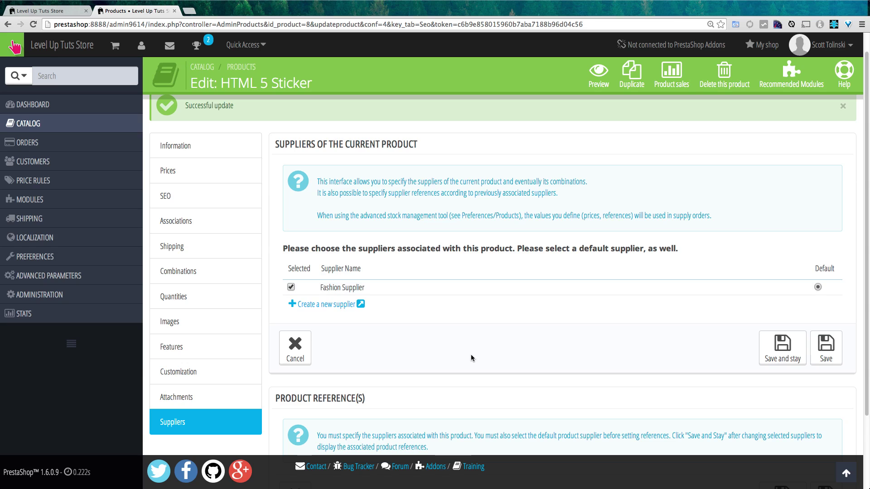
pyautogui.scroll(-2, 534, 363)
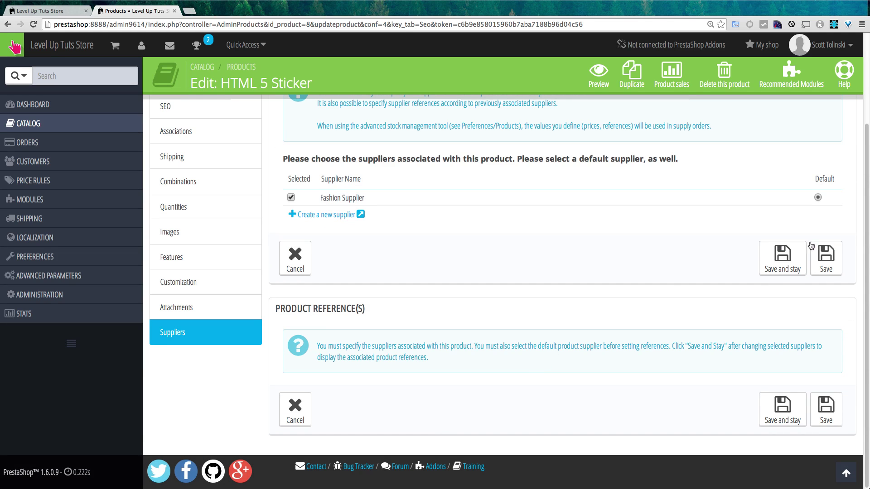
pyautogui.click(838, 257)
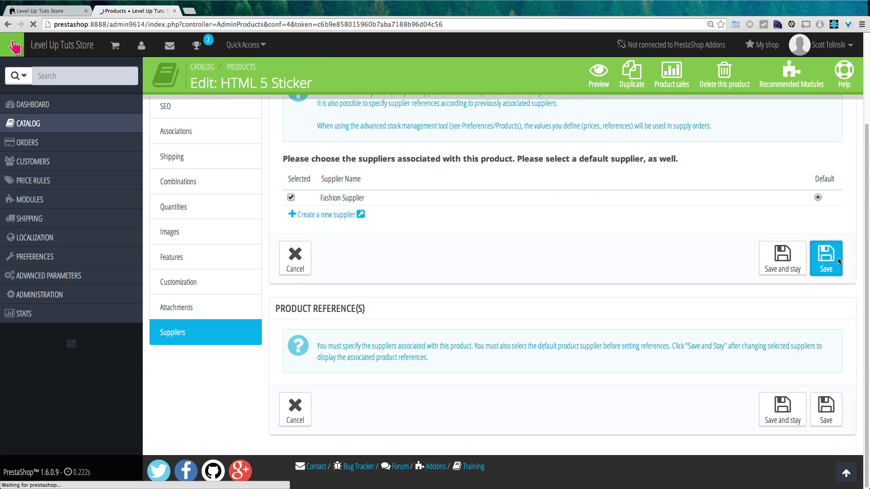
pyautogui.scroll(-8, 620, 285)
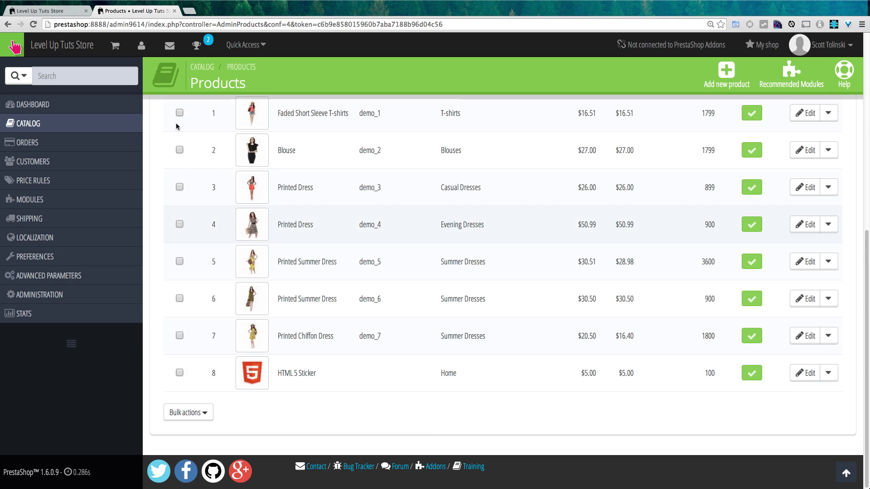
pyautogui.click(56, 7)
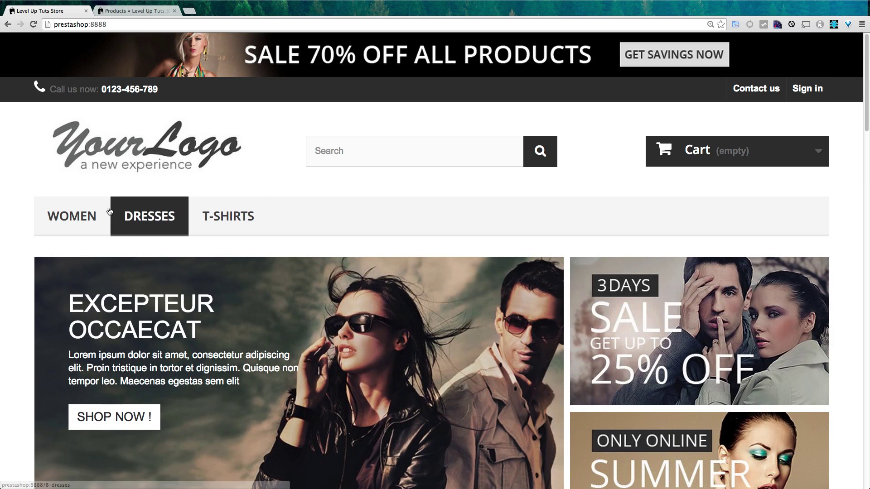
# Step: Add the HTML 5 Sticker to the cart from the Women > T-shirts category
pyautogui.moveTo(90, 214)
pyautogui.click(77, 286)
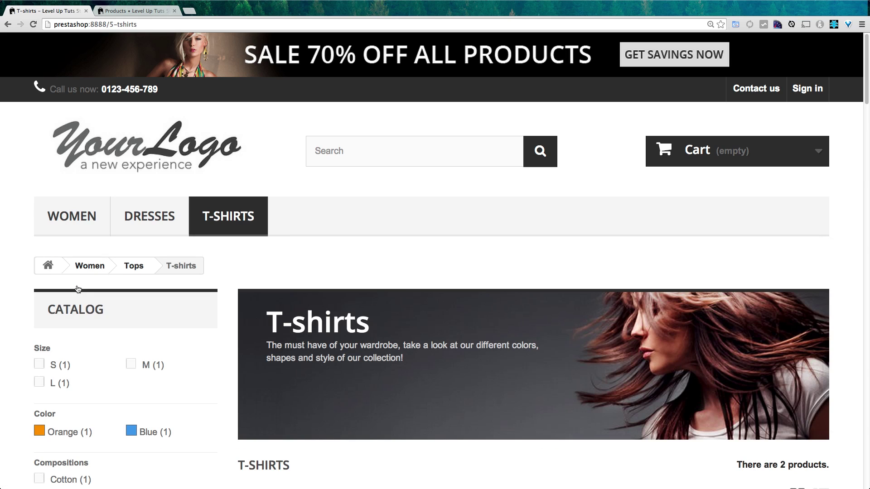
pyautogui.scroll(-10, 432, 287)
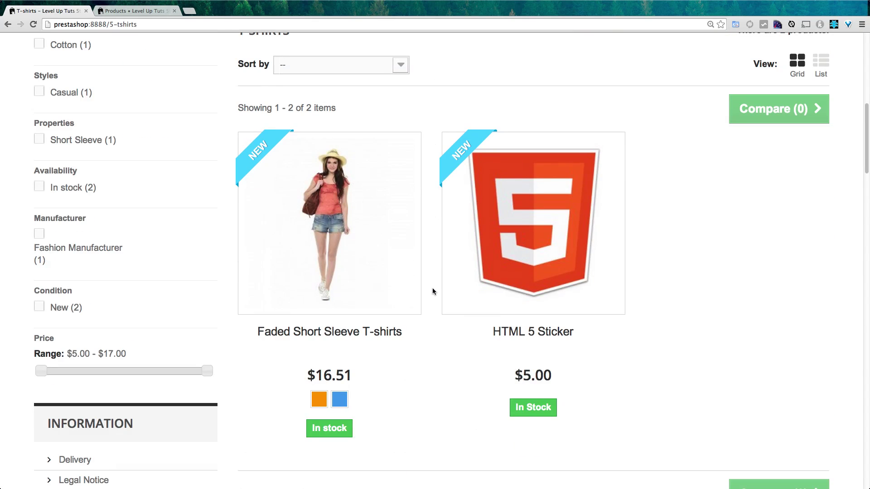
pyautogui.moveTo(548, 278)
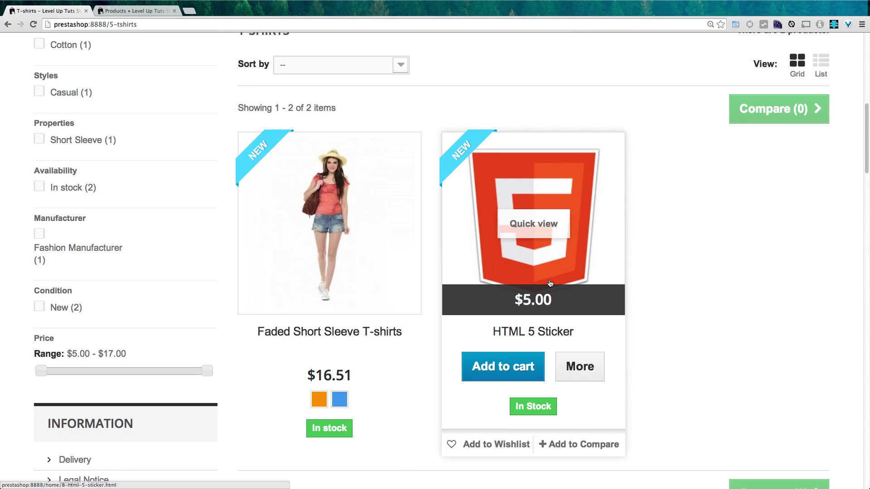
pyautogui.click(526, 372)
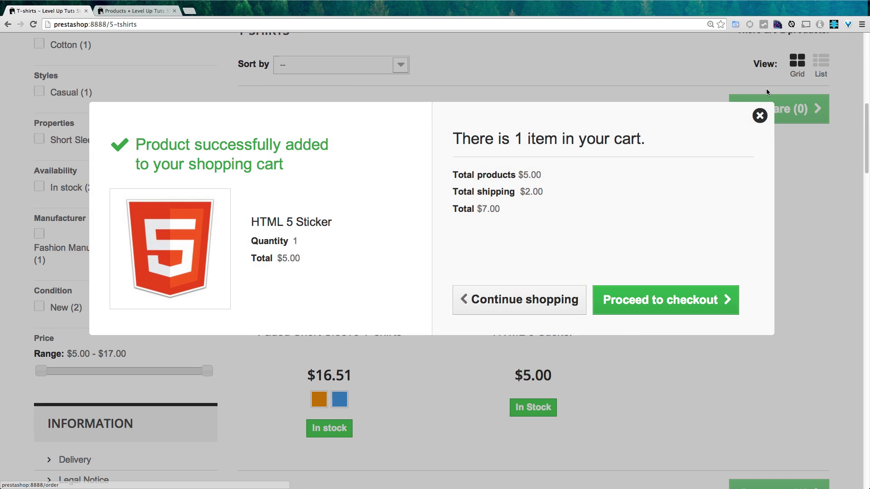
pyautogui.click(754, 118)
# Step: Open the HTML 5 Sticker's product page showing $5.00, Online only and condition New
pyautogui.click(537, 333)
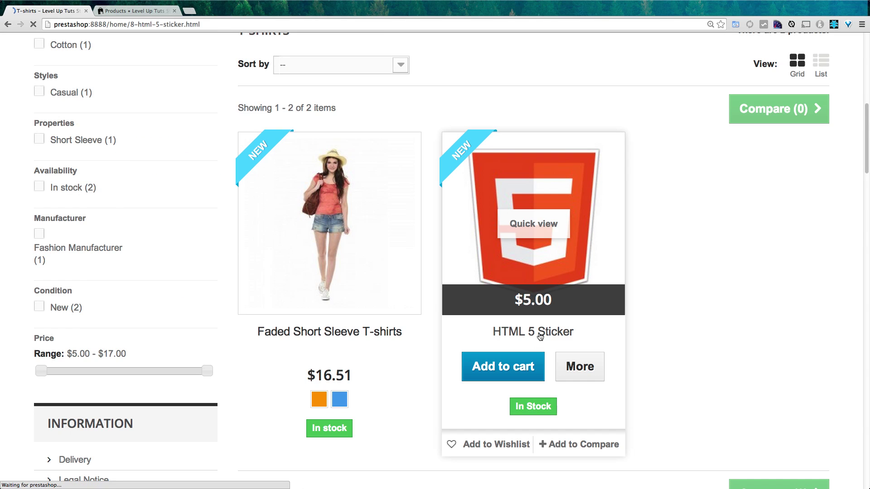
pyautogui.scroll(-2, 539, 337)
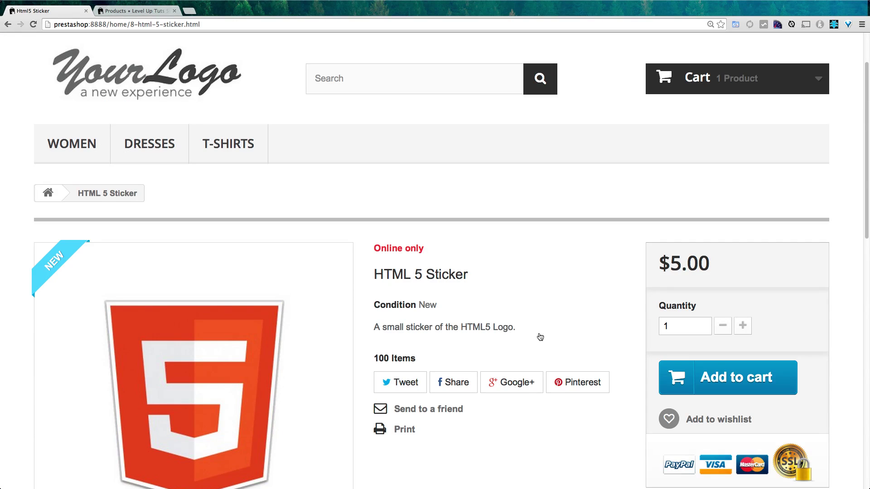
pyautogui.moveTo(415, 327)
pyautogui.mouseDown()
pyautogui.moveTo(516, 329)
pyautogui.moveTo(413, 328)
pyautogui.mouseUp()
pyautogui.click(515, 330)
pyautogui.scroll(-8, 418, 322)
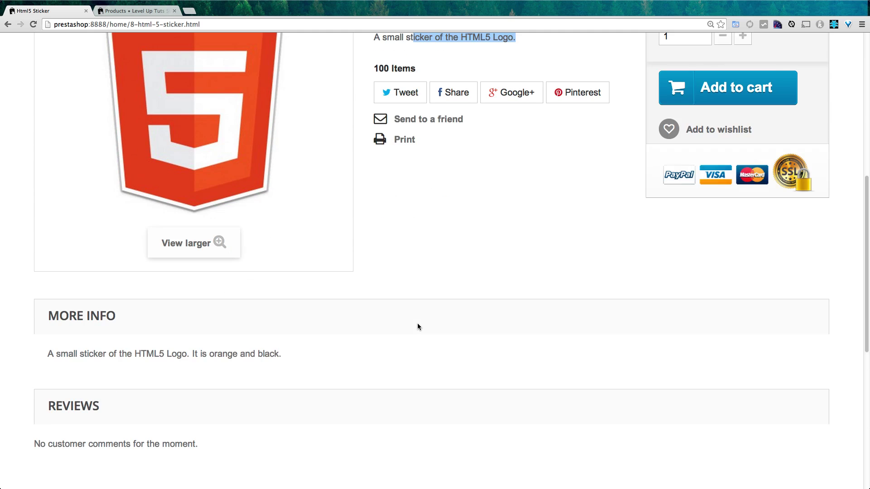
pyautogui.scroll(-2, 417, 327)
# Step: Check the More Info and short description lines on the sticker's product page
pyautogui.moveTo(167, 310); pyautogui.dragTo(59, 271)
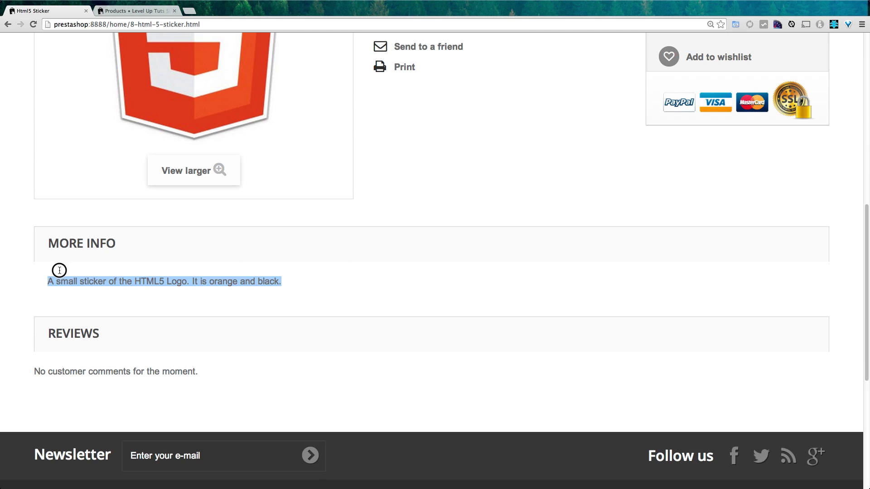
pyautogui.click(205, 273)
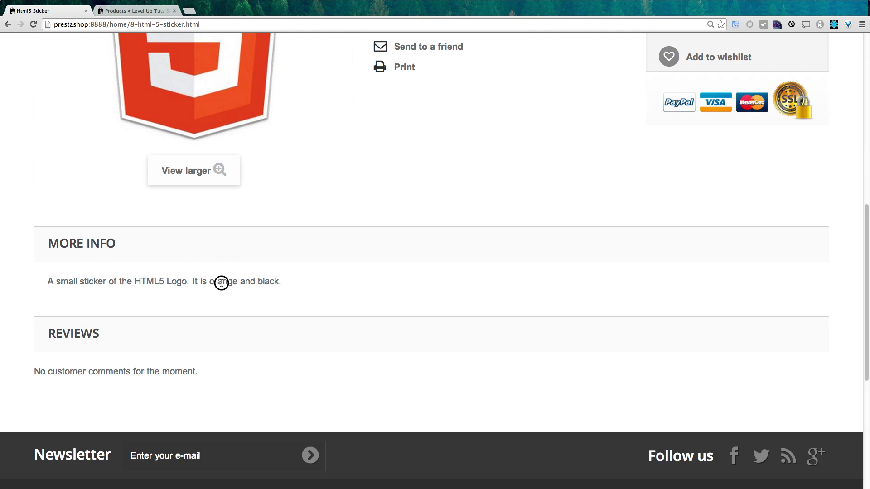
pyautogui.tripleClick(222, 281)
pyautogui.scroll(6, 243, 287)
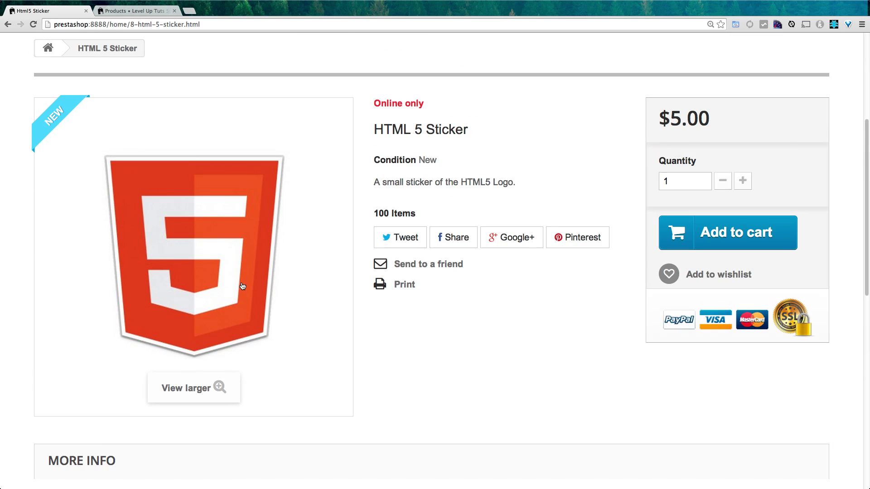
pyautogui.tripleClick(443, 186)
pyautogui.scroll(5, 464, 273)
pyautogui.click(504, 345)
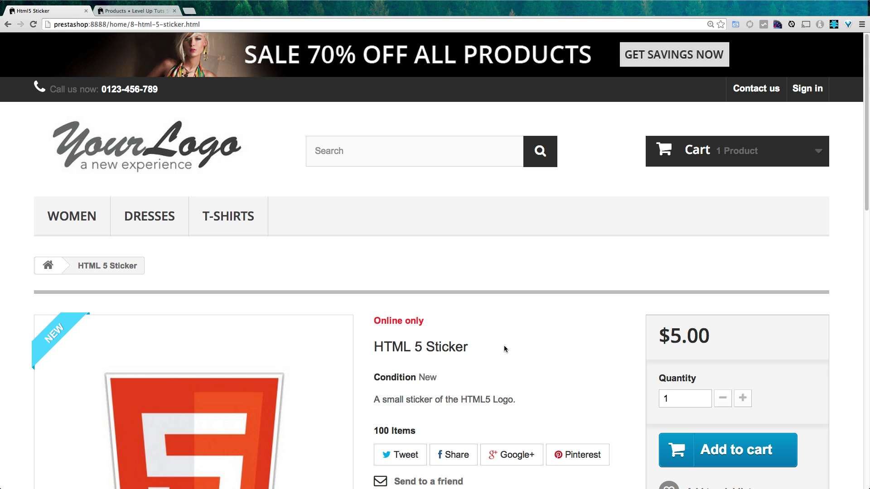